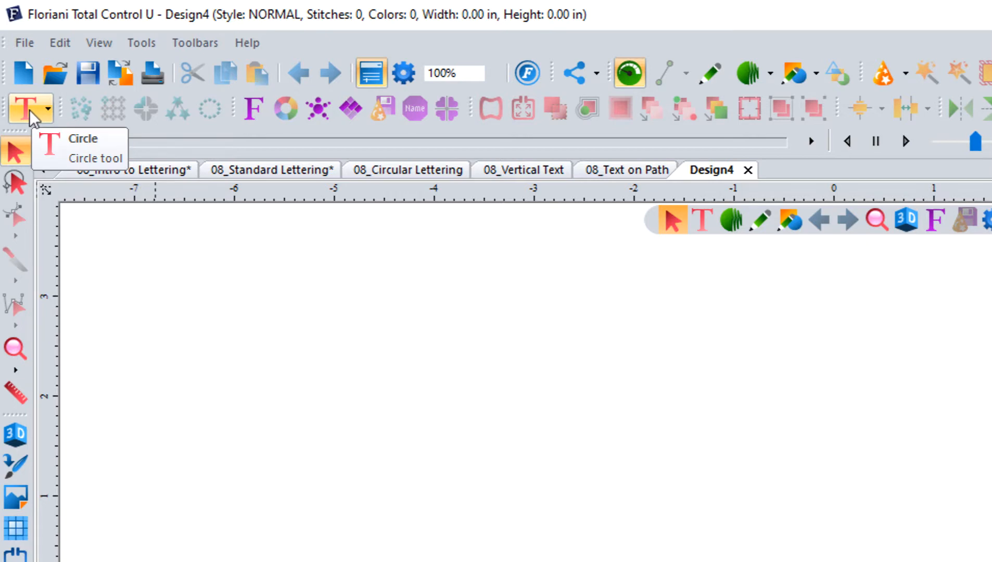
Step: Place a standard text object with the default wording on the blank design page
click(29, 116)
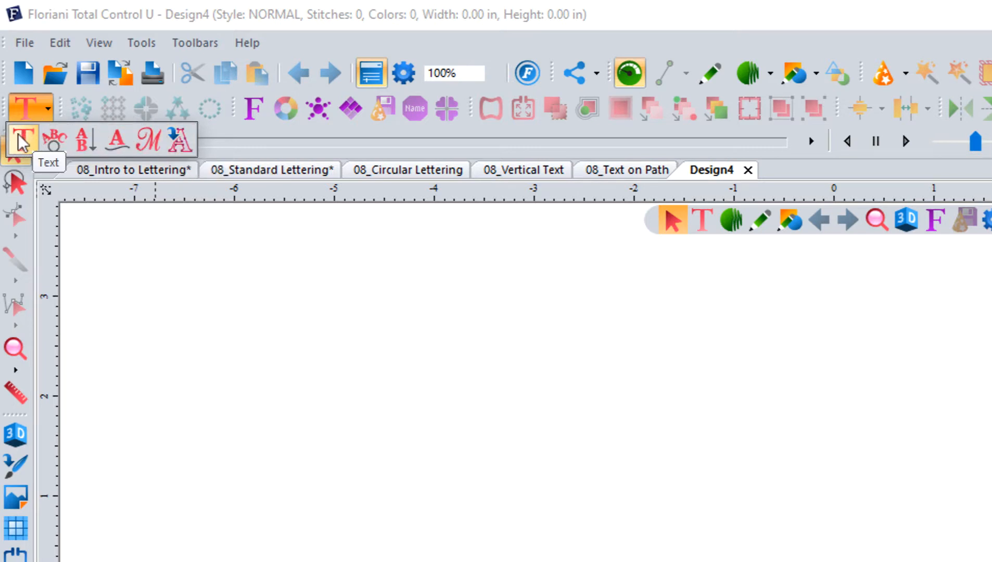
click(477, 352)
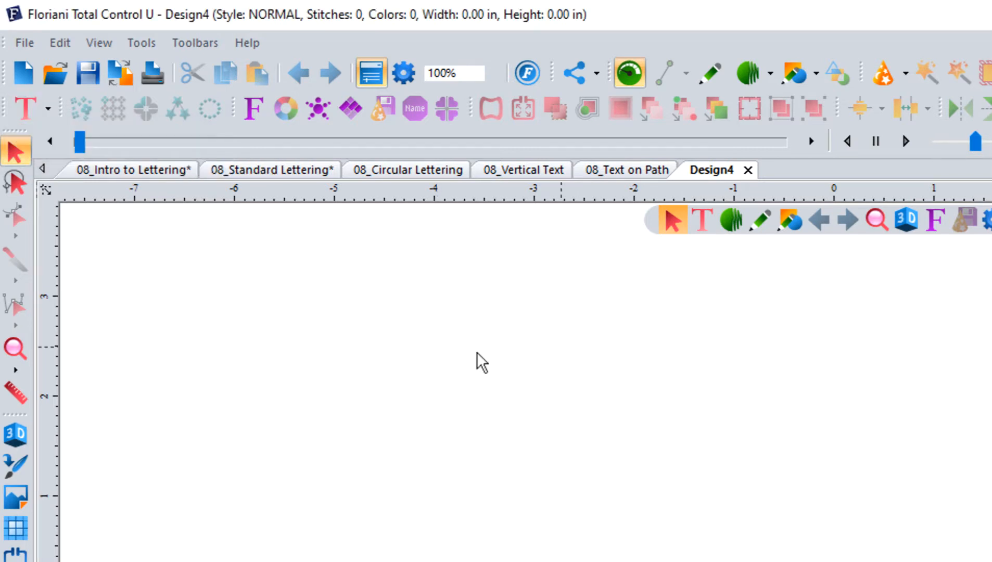
click(711, 223)
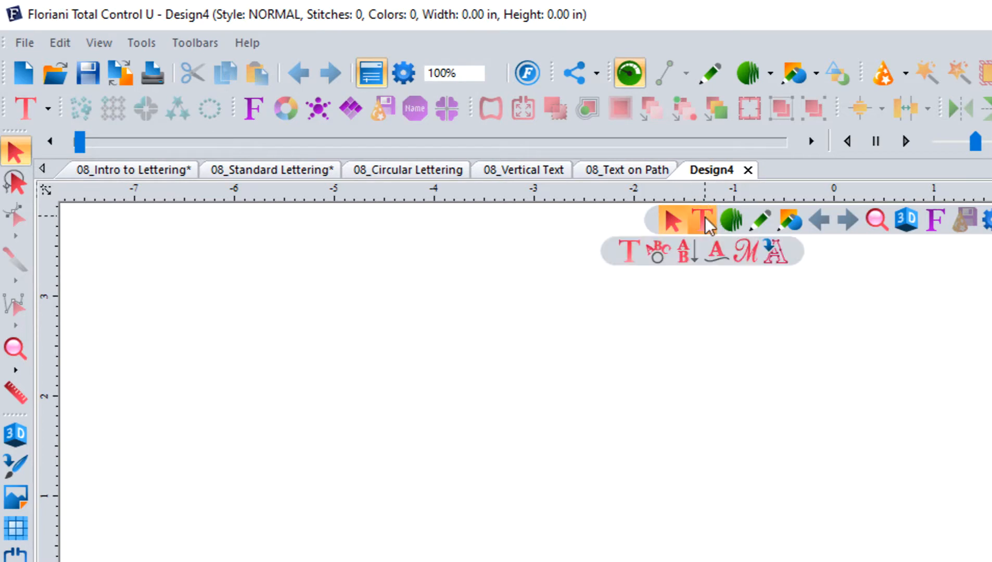
click(631, 258)
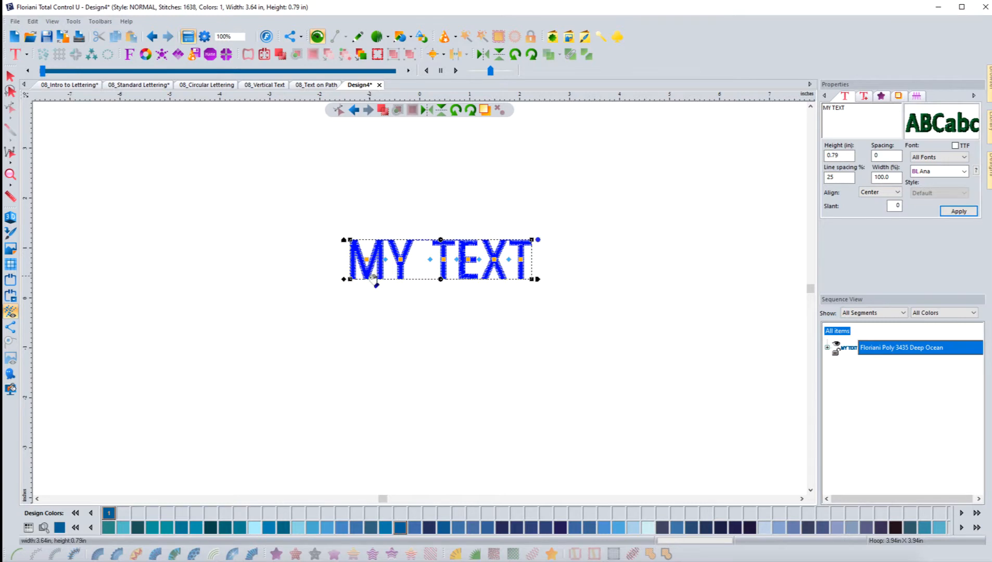
click(152, 37)
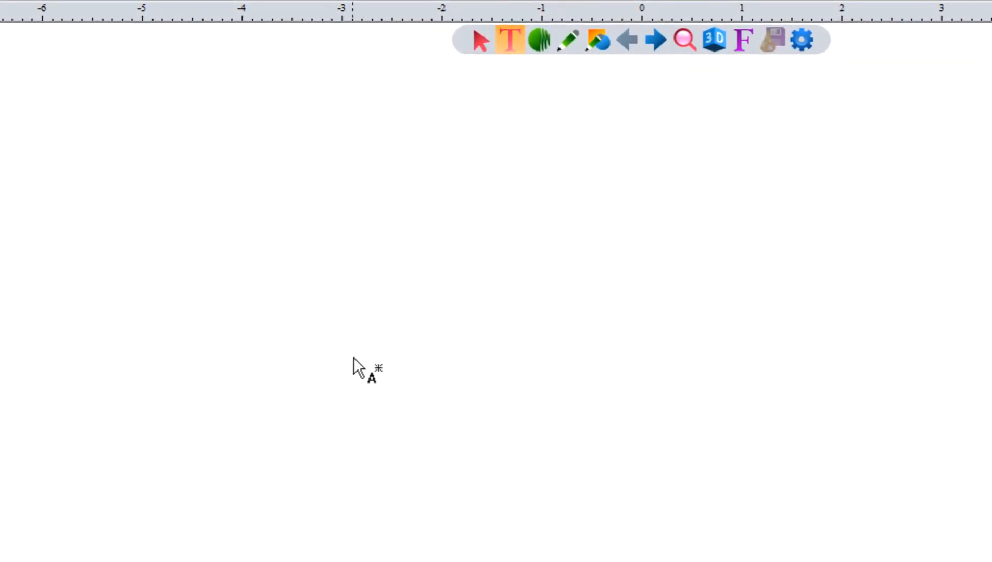
click(327, 358)
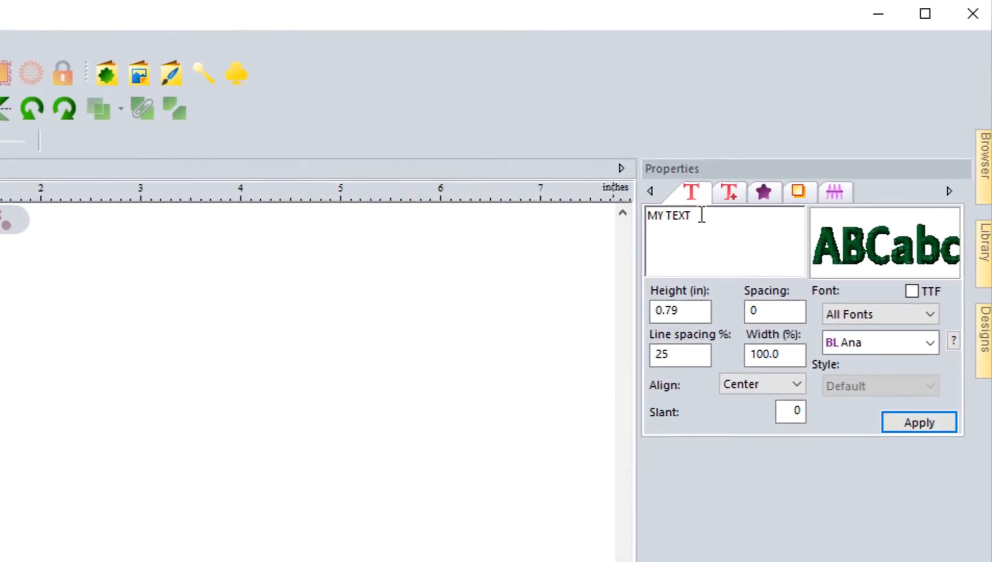
Step: Replace the placeholder wording of the text object with DIGITIZING and apply it
drag(698, 216, 649, 214)
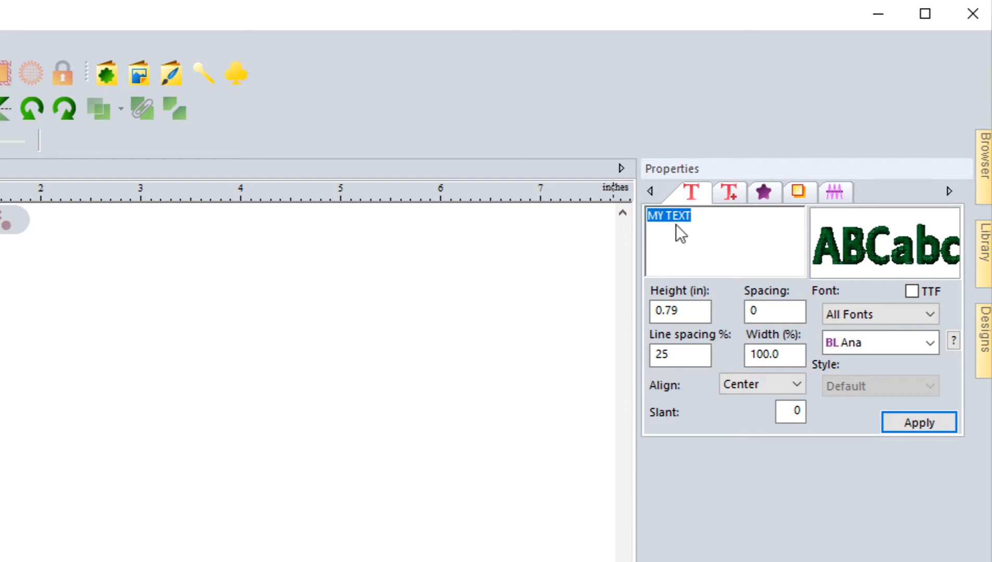
text(DIGITIZING)
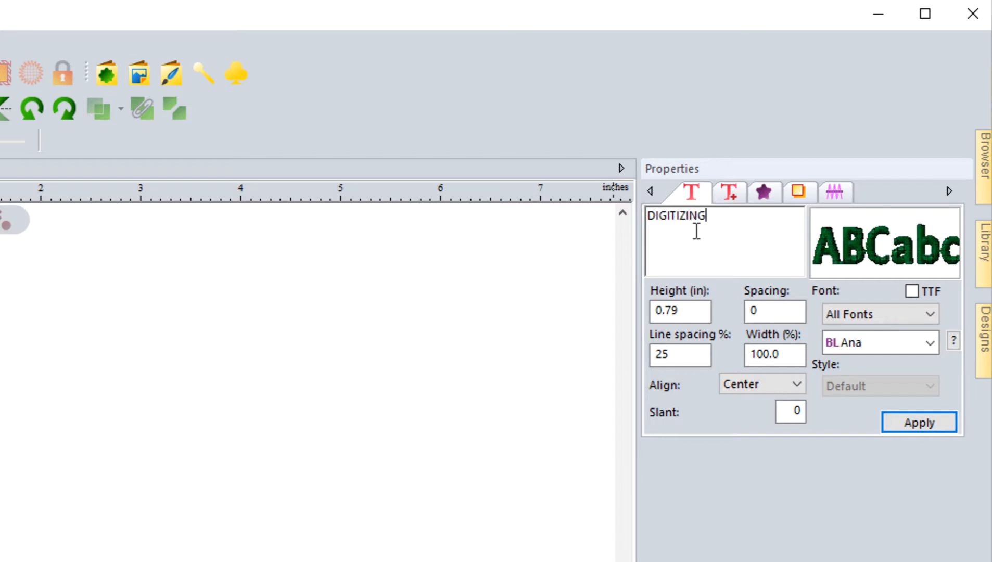
click(902, 425)
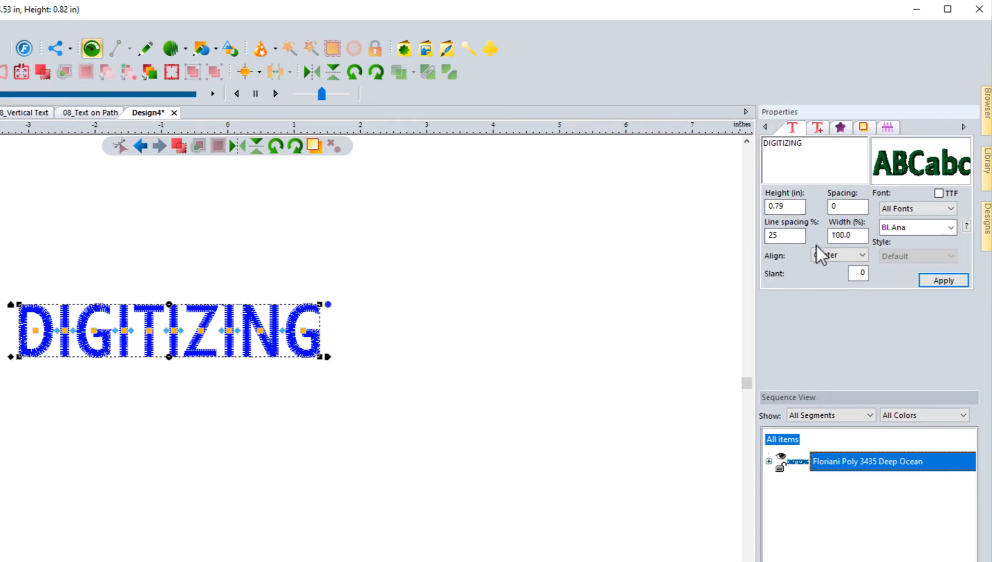
click(783, 206)
click(837, 206)
click(781, 230)
click(843, 237)
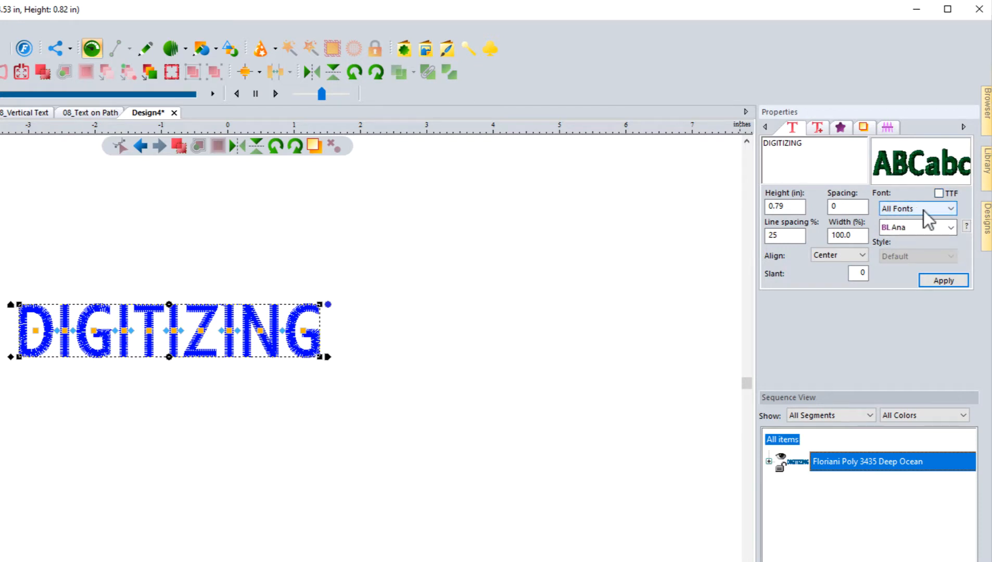
Step: Browse the font categories and look through the full list of embroidery fonts with their previews
click(950, 207)
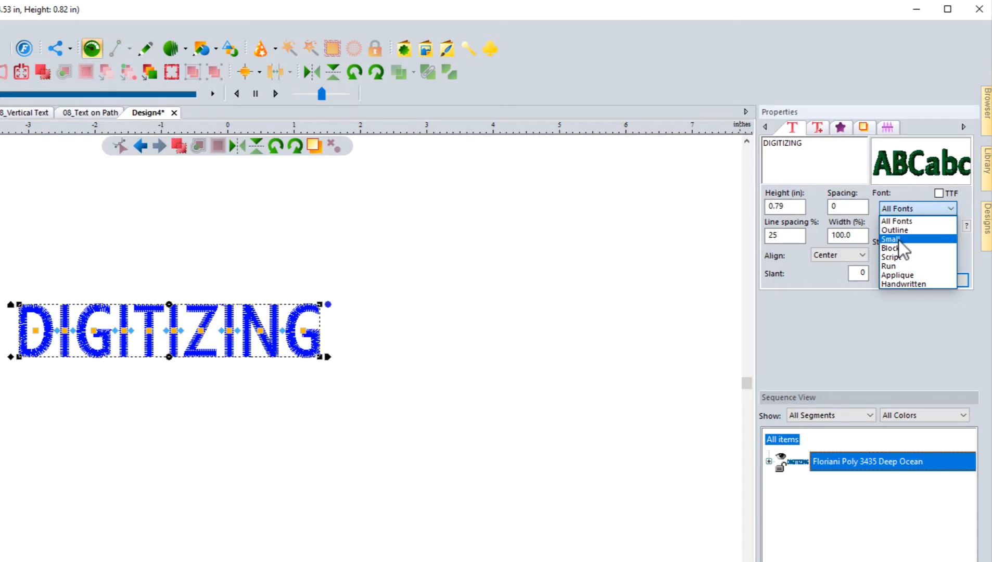
click(912, 197)
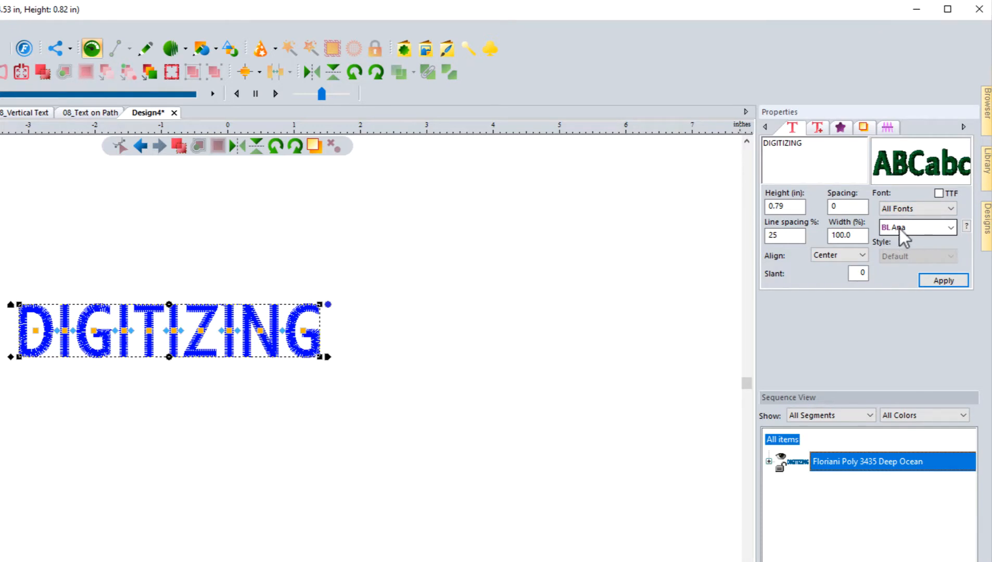
click(951, 228)
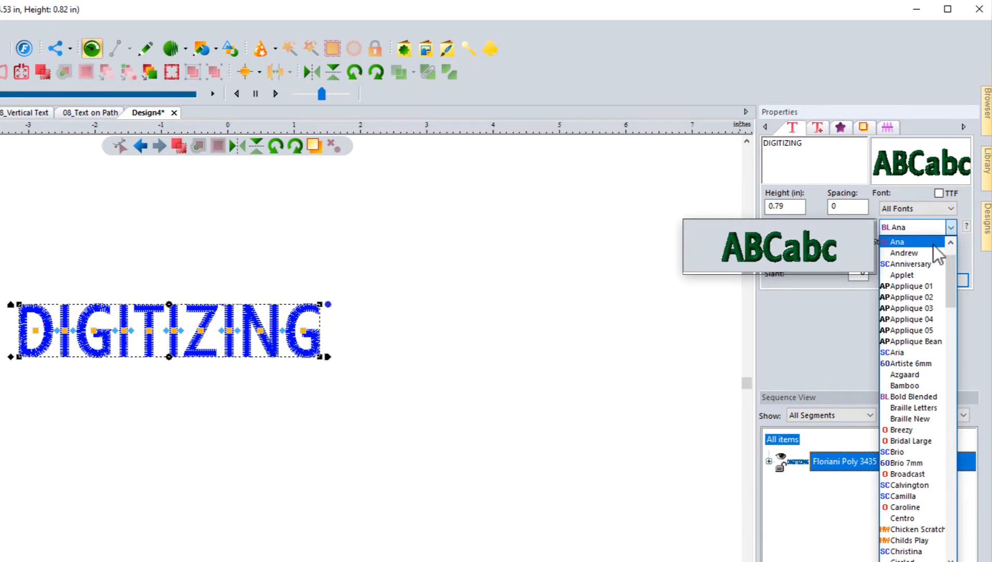
scroll(927, 350, down, 5)
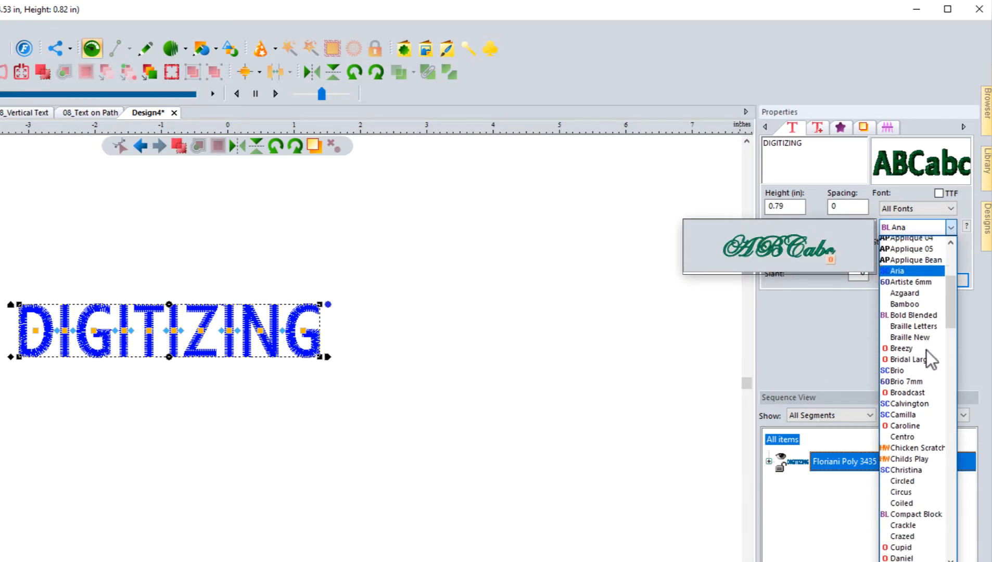
scroll(926, 350, down, 15)
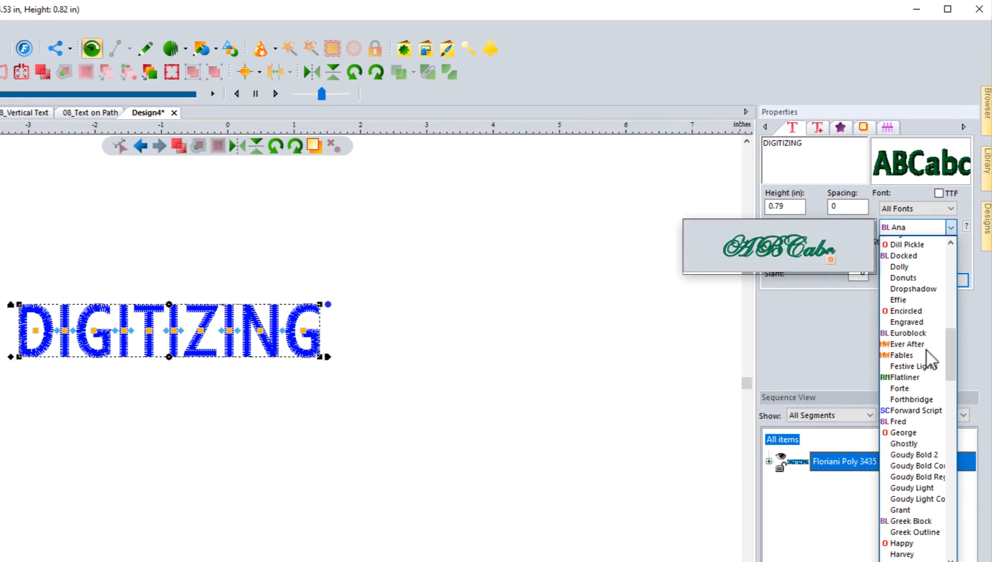
scroll(926, 350, down, 9)
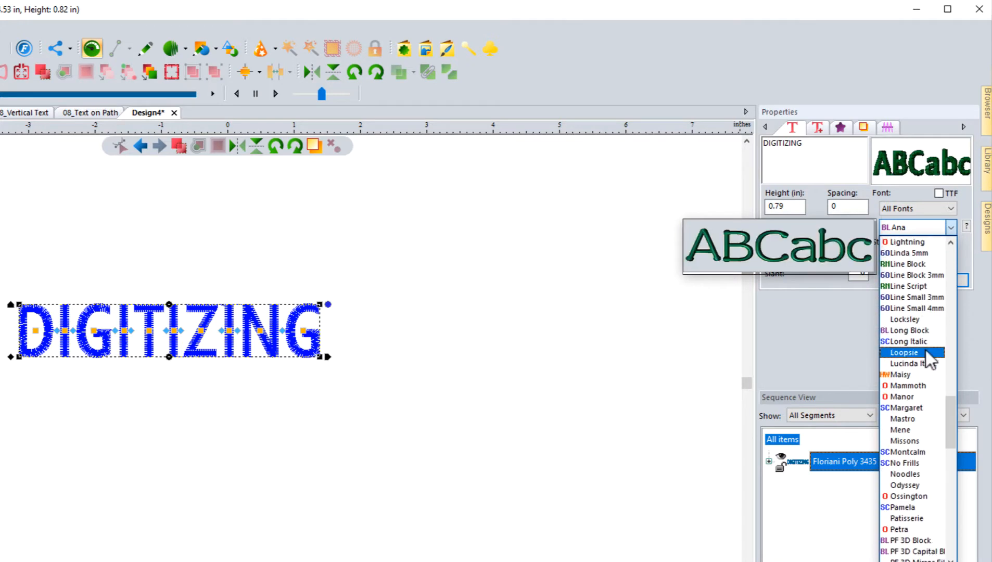
scroll(926, 350, down, 8)
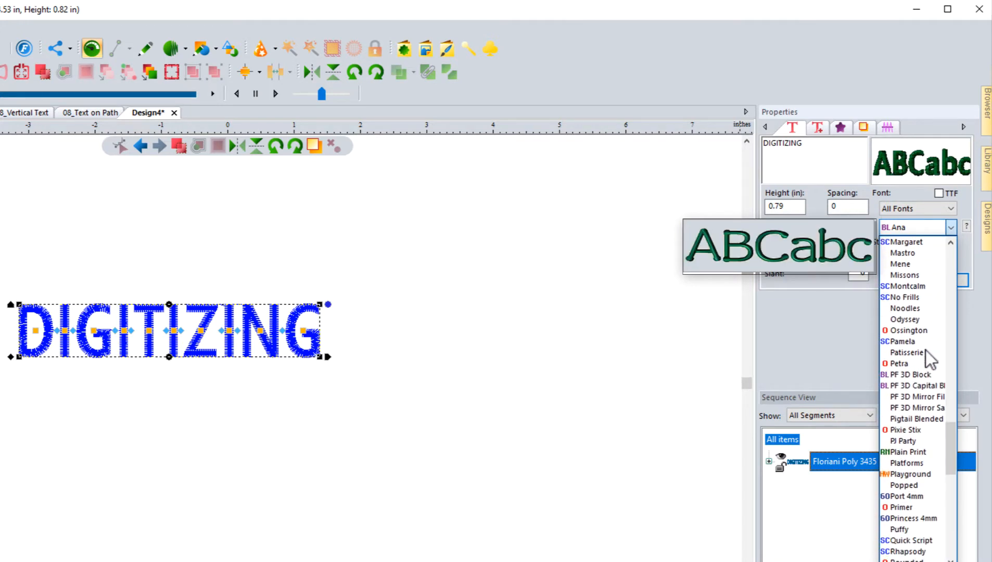
scroll(894, 471, down, 1)
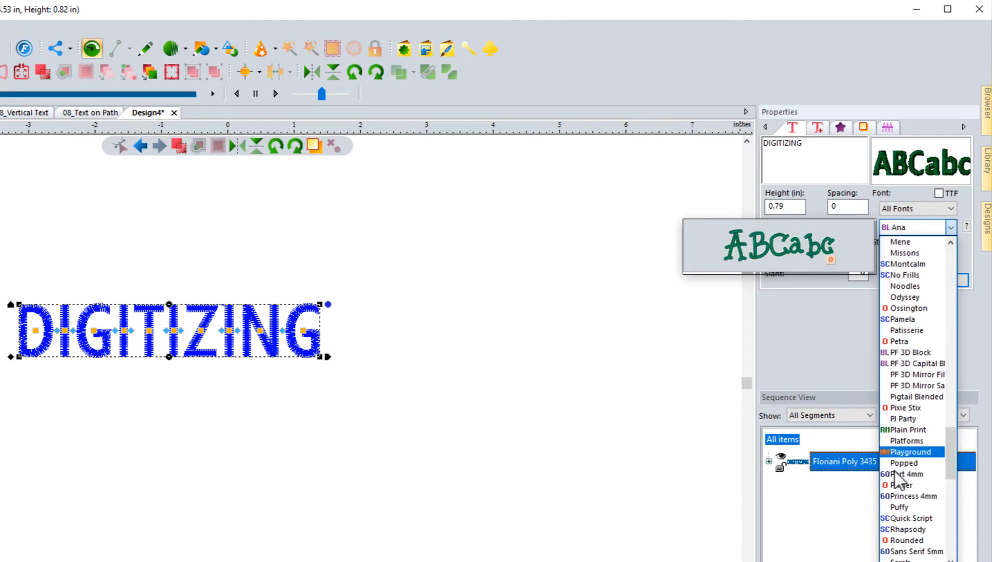
scroll(906, 484, down, 15)
drag(946, 512, 952, 227)
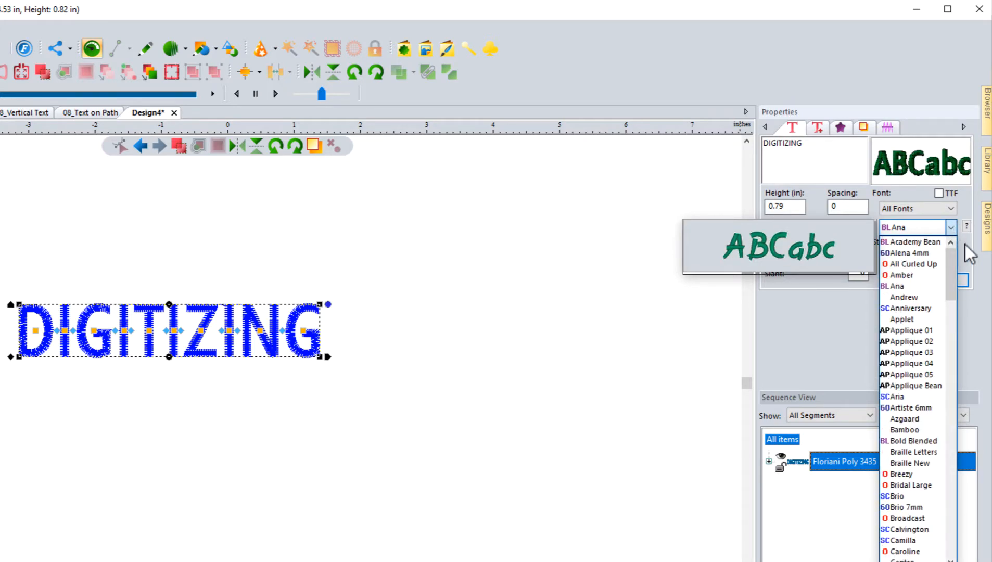
click(966, 245)
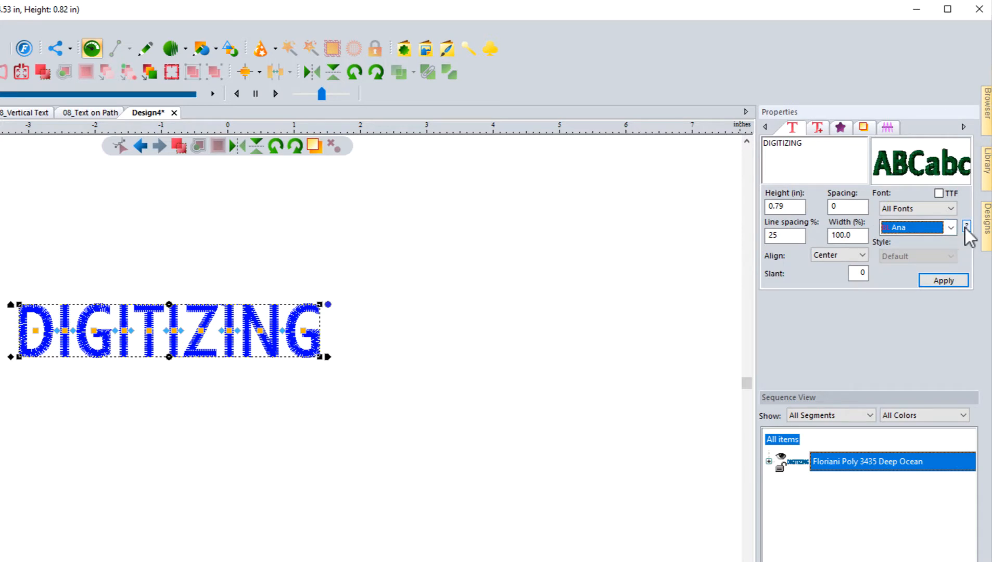
Step: Check the Ana font's available characters and recommended heights, and measure the height of the lettering's first letter
click(967, 227)
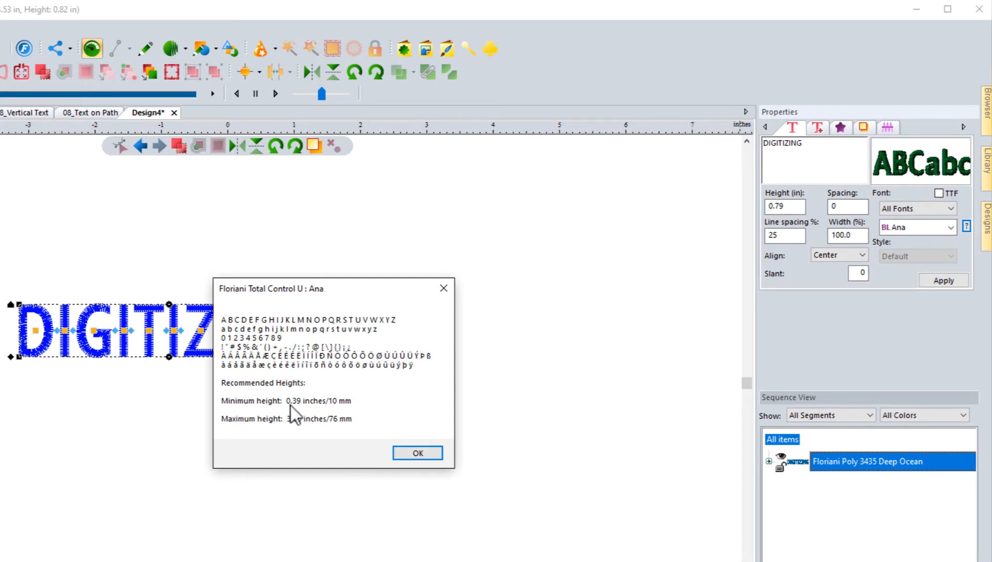
click(444, 288)
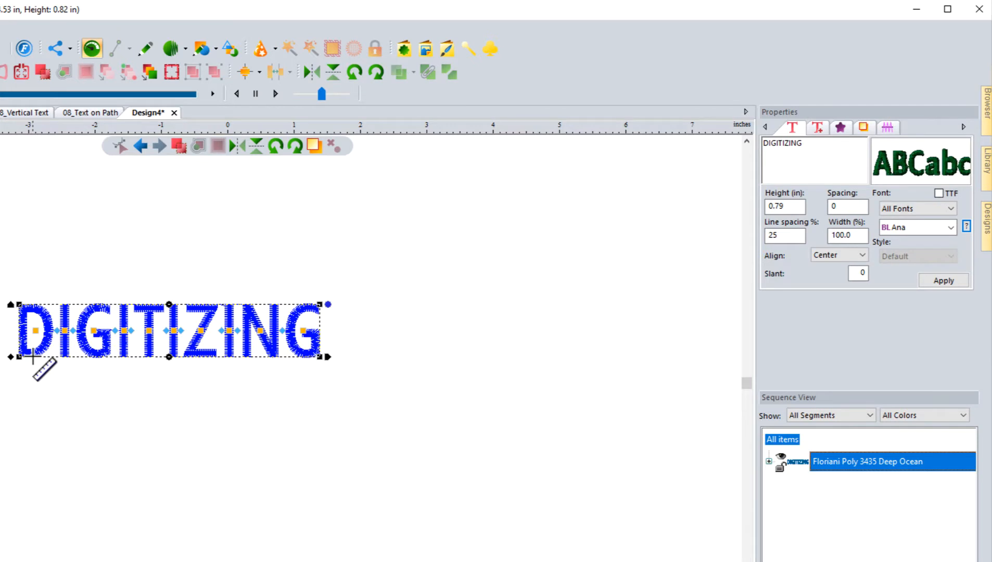
drag(32, 356, 33, 299)
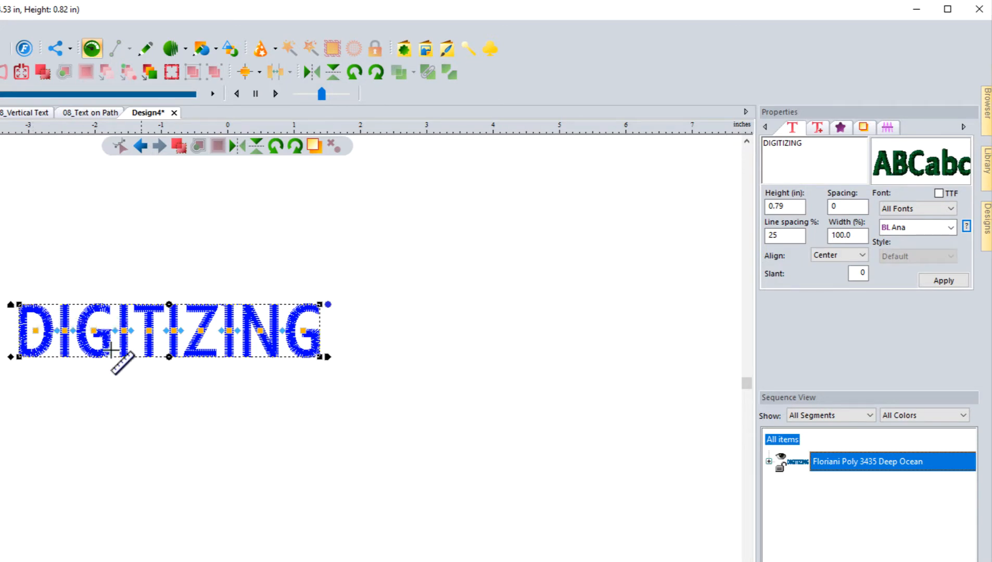
click(967, 228)
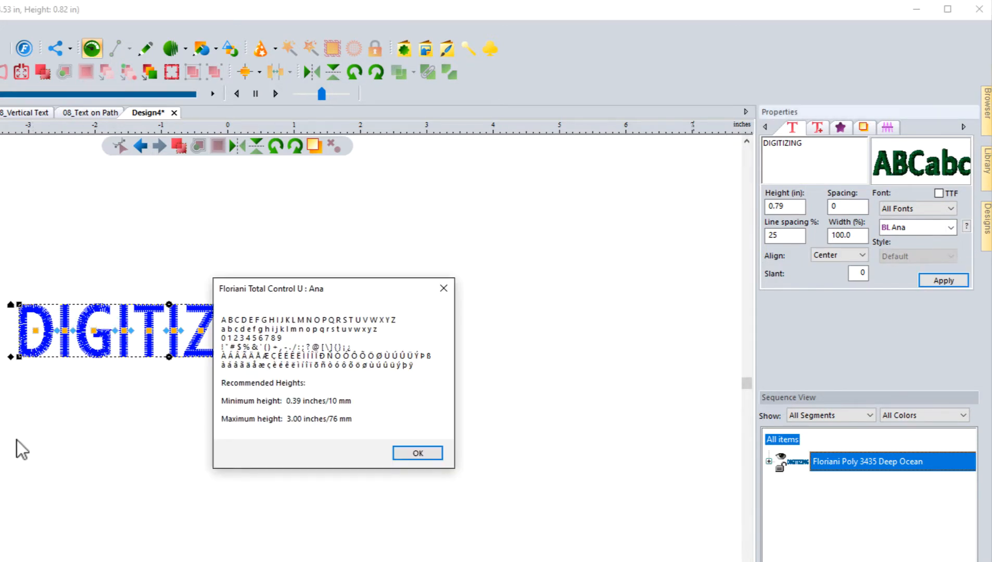
click(443, 288)
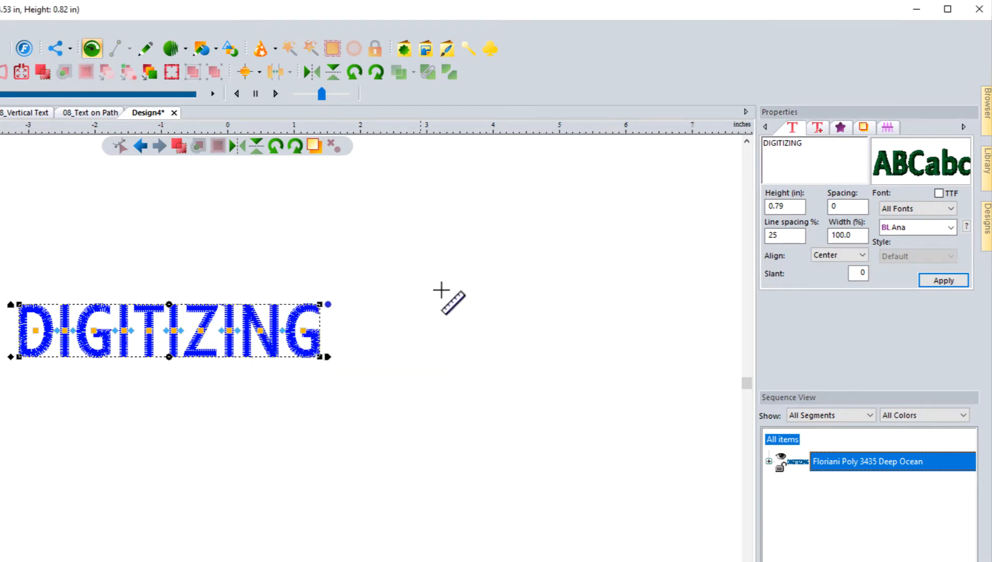
Step: Switch the ruler units to millimetres and measure the first letter D of the lettering again
right_click(4, 130)
click(16, 137)
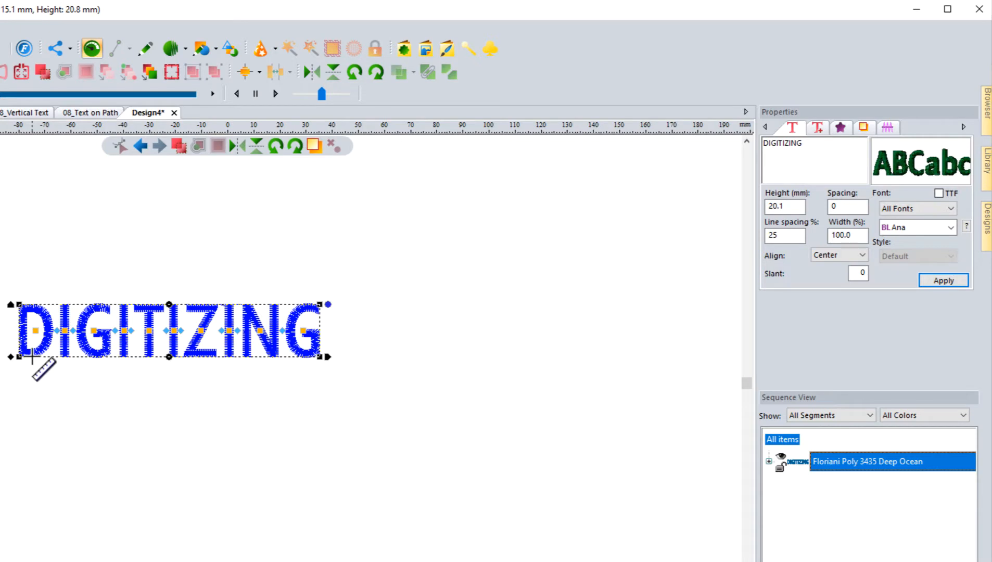
drag(32, 356, 21, 333)
Step: Leave measuring, select the DIGITIZING lettering as an object and reopen it for text editing
click(1, 145)
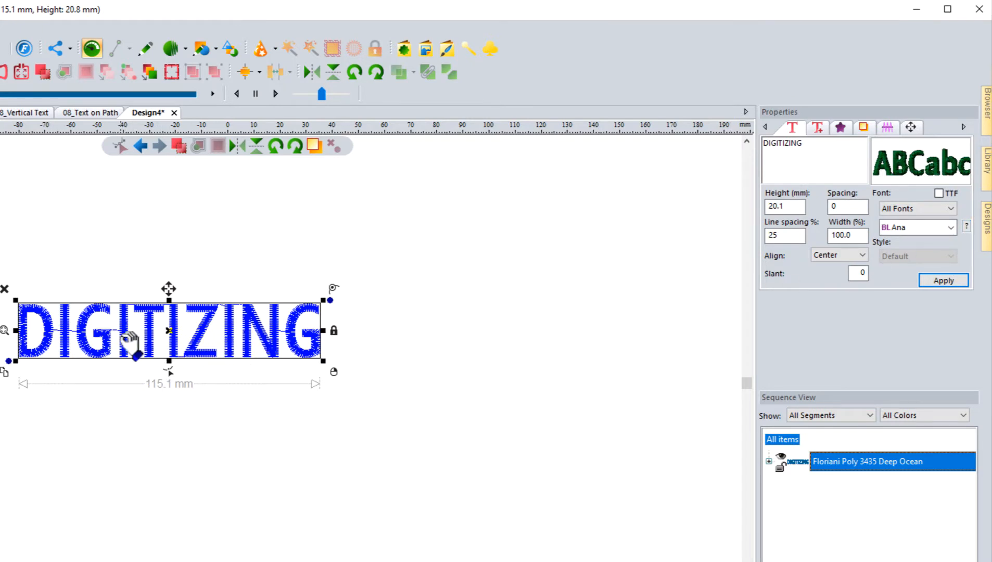
click(403, 327)
click(197, 351)
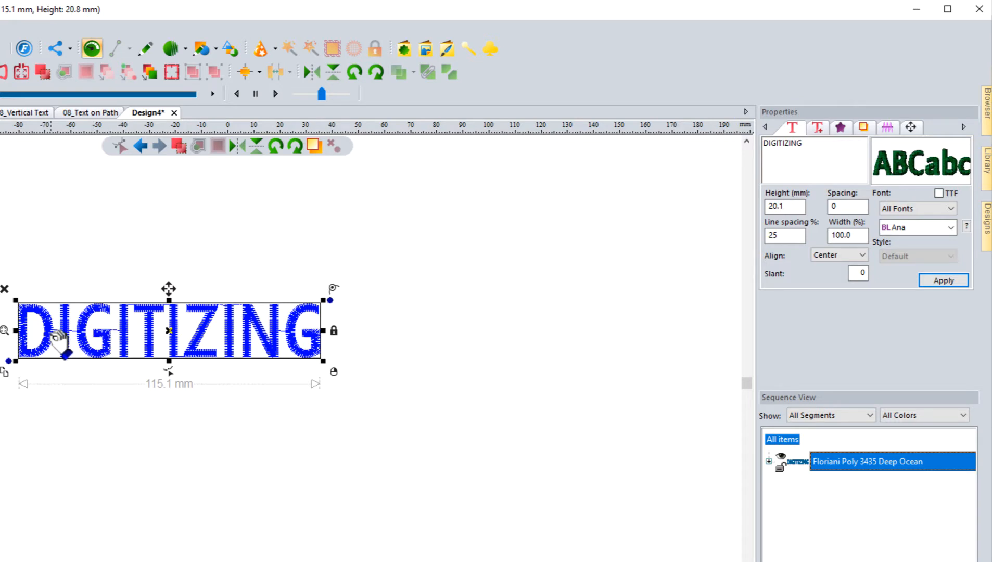
right_click(106, 346)
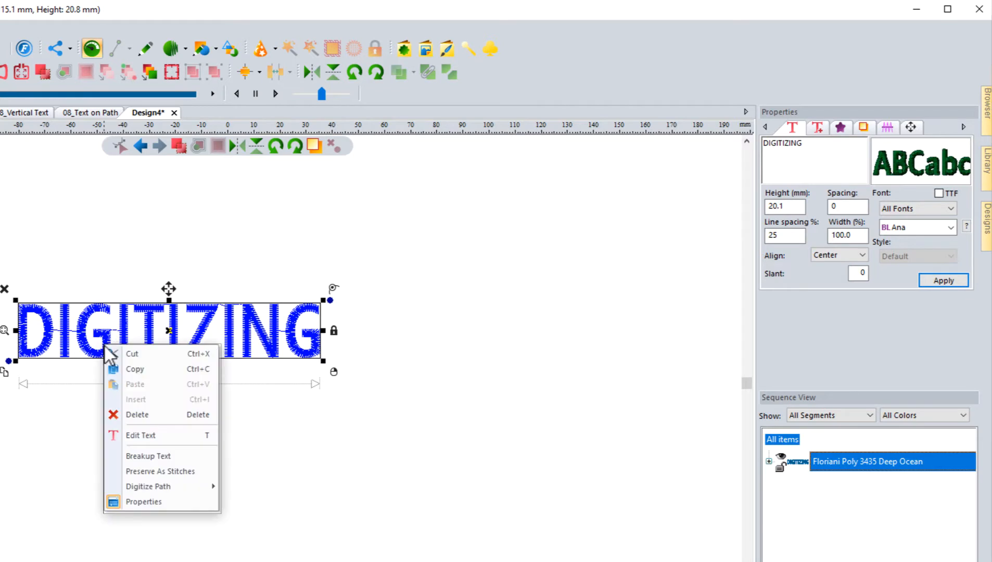
click(140, 435)
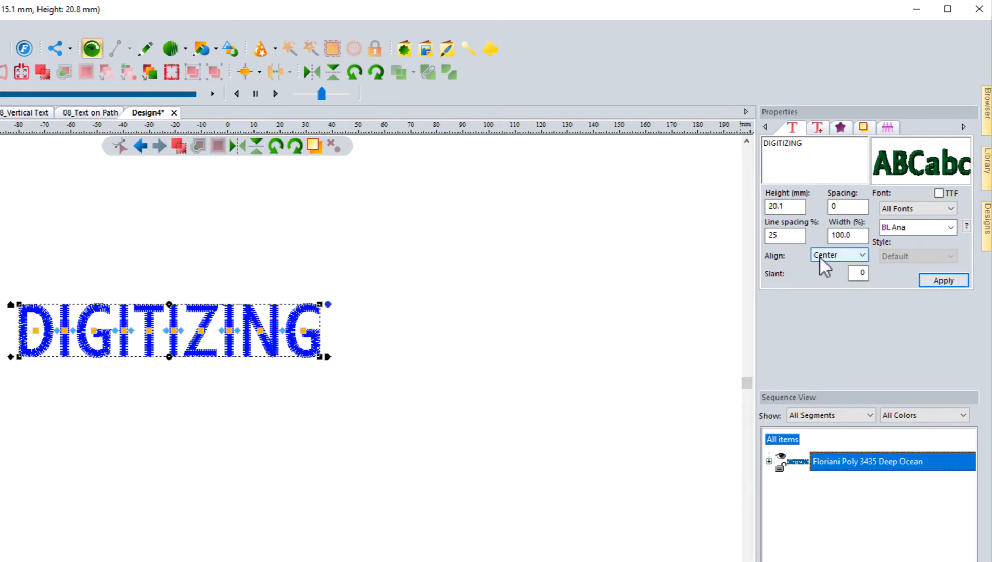
click(848, 254)
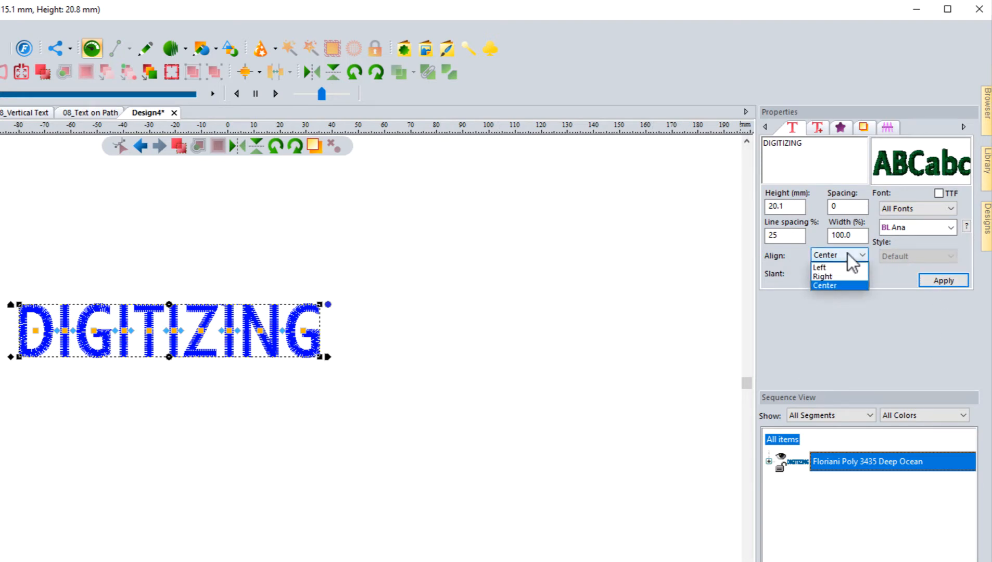
click(858, 300)
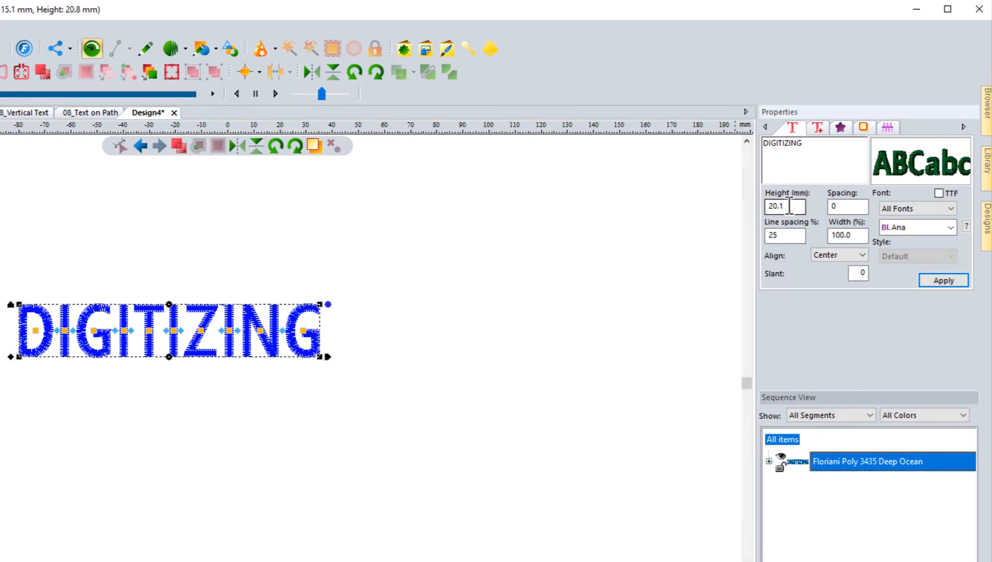
Step: Set the DIGITIZING lettering's height to 30 mm, apply it, and switch the ruler units to inches
drag(785, 206, 756, 210)
text(30)
click(940, 281)
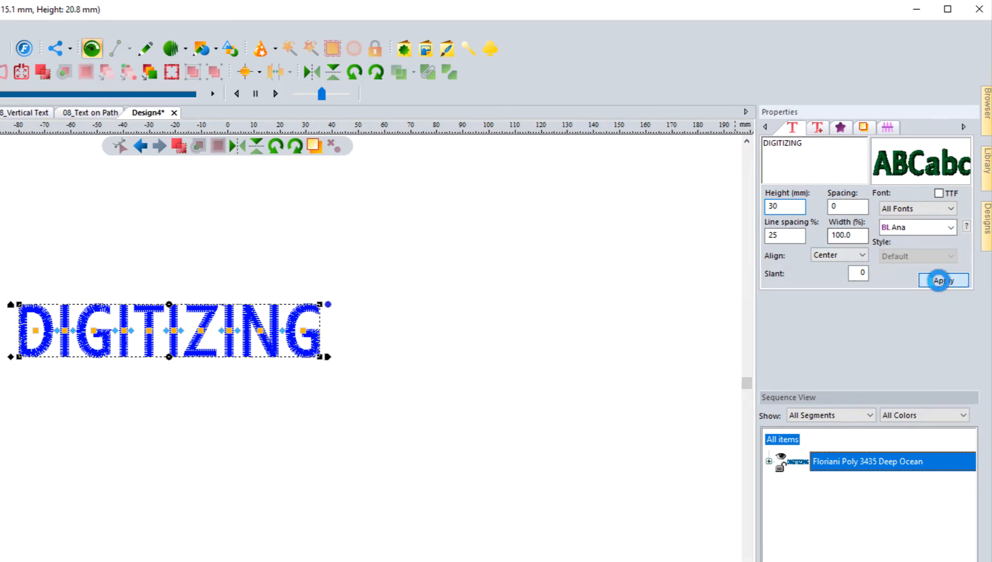
right_click(659, 127)
click(695, 151)
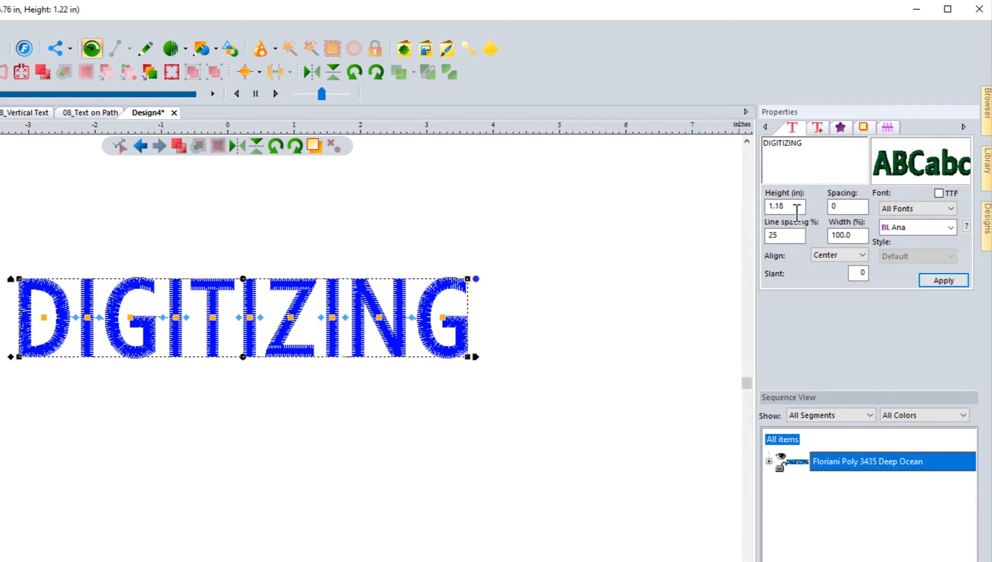
Step: Set the letter spacing of the DIGITIZING text to 3 and apply it
text(8)
double_click(838, 206)
text(3)
click(939, 276)
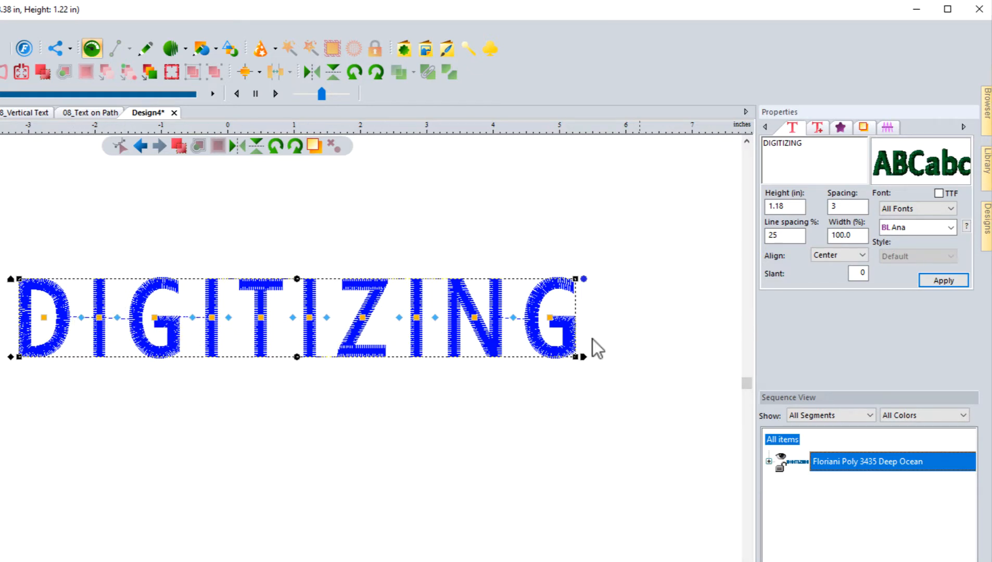
Step: Set the letter spacing of the DIGITIZING text to -3 and apply it
double_click(835, 207)
text(-3)
click(944, 280)
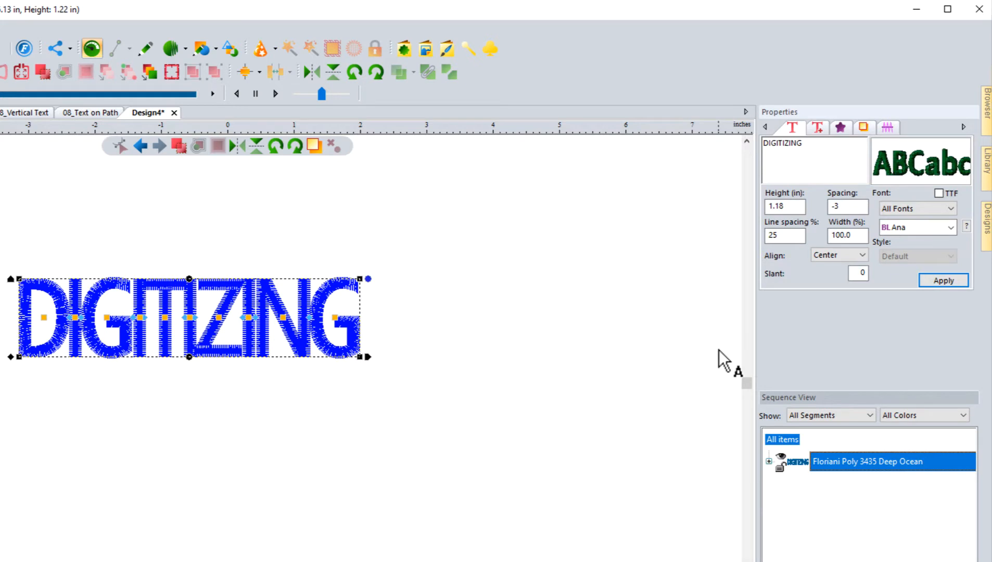
Step: Reset the letter spacing to 0 and add MASTERCLASS as a second line of the lettering, applying both changes
double_click(838, 207)
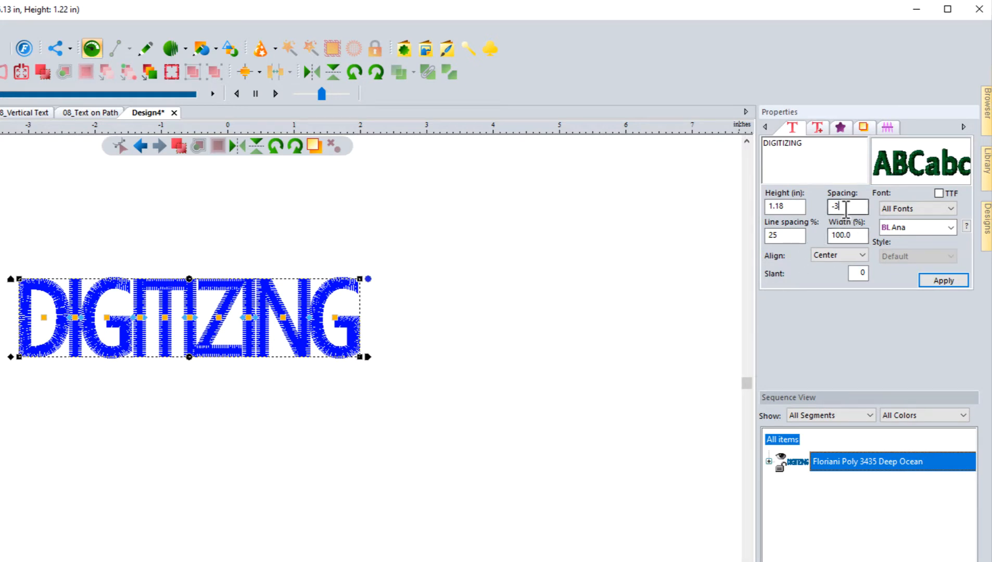
text(0)
click(929, 281)
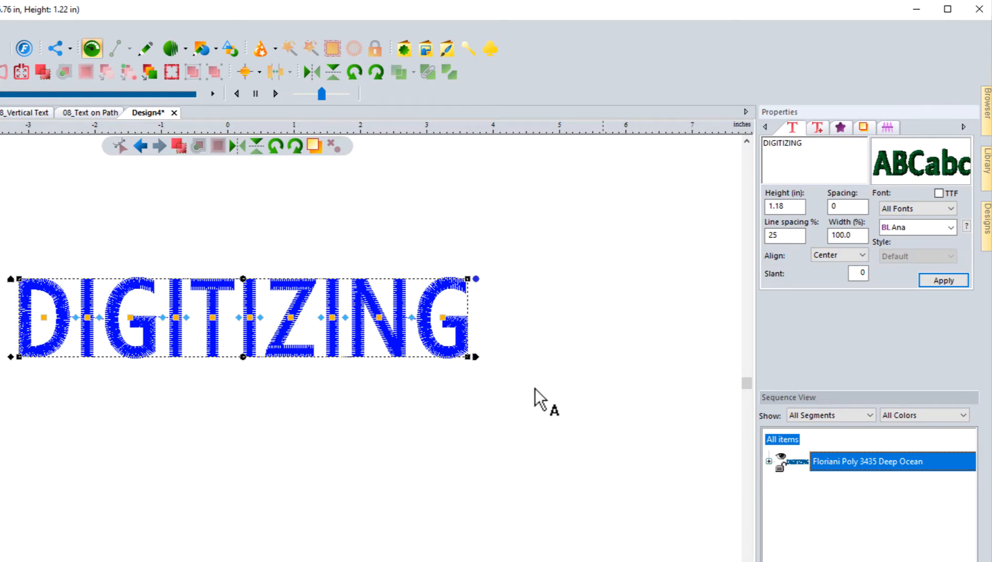
click(811, 145)
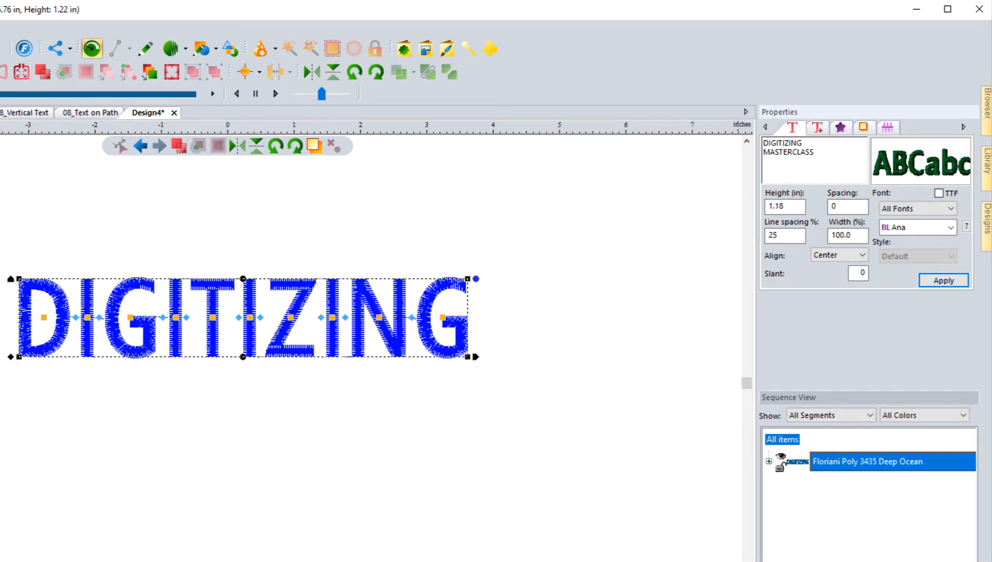
click(937, 281)
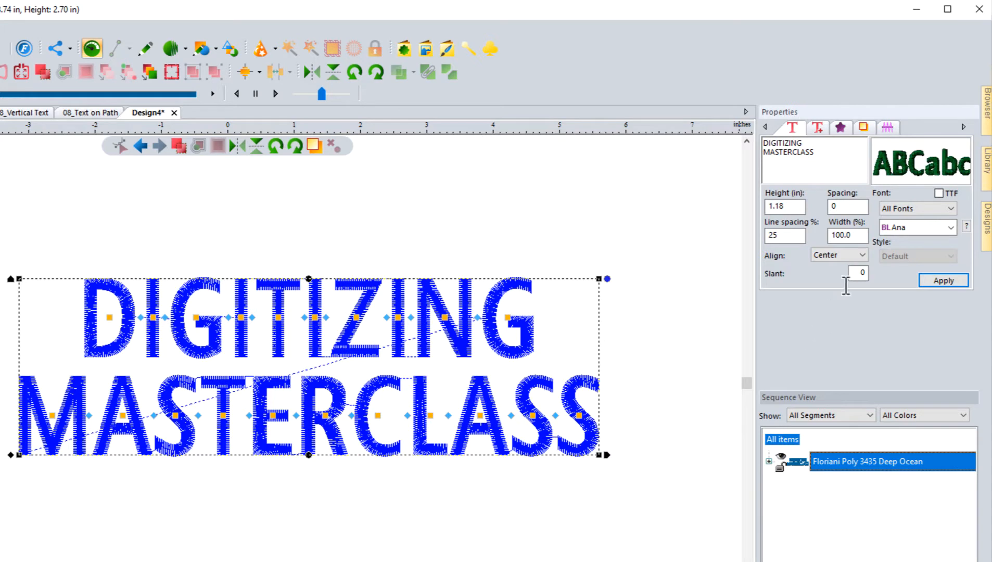
Step: Apply a line spacing of 50% to the two-line lettering, and tighten it to 11%
double_click(784, 235)
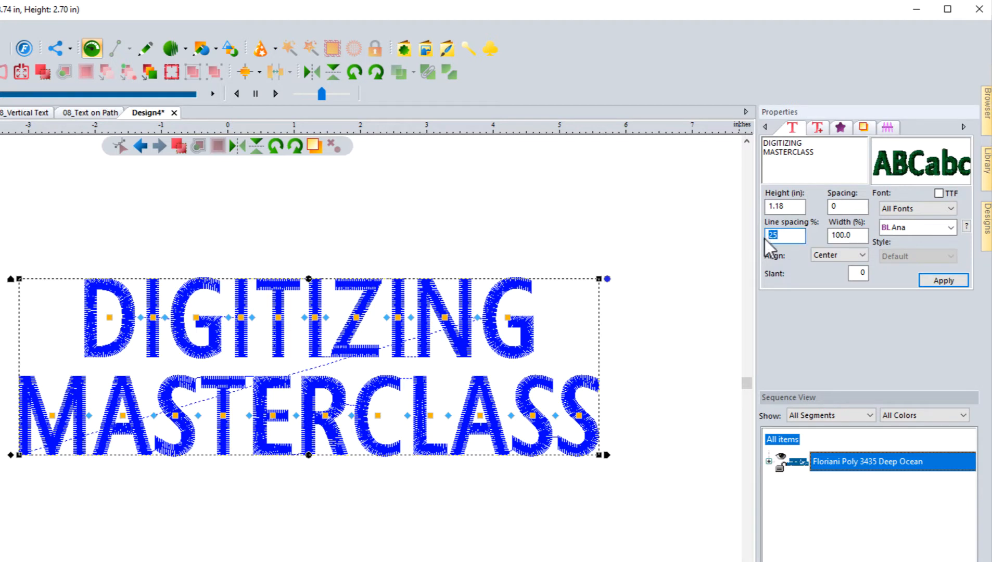
text(5)
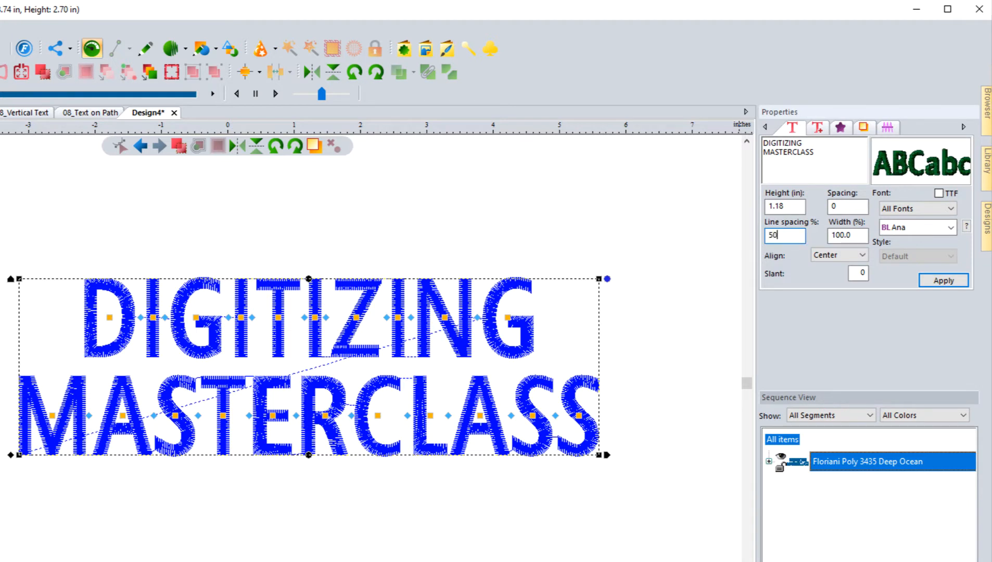
click(930, 279)
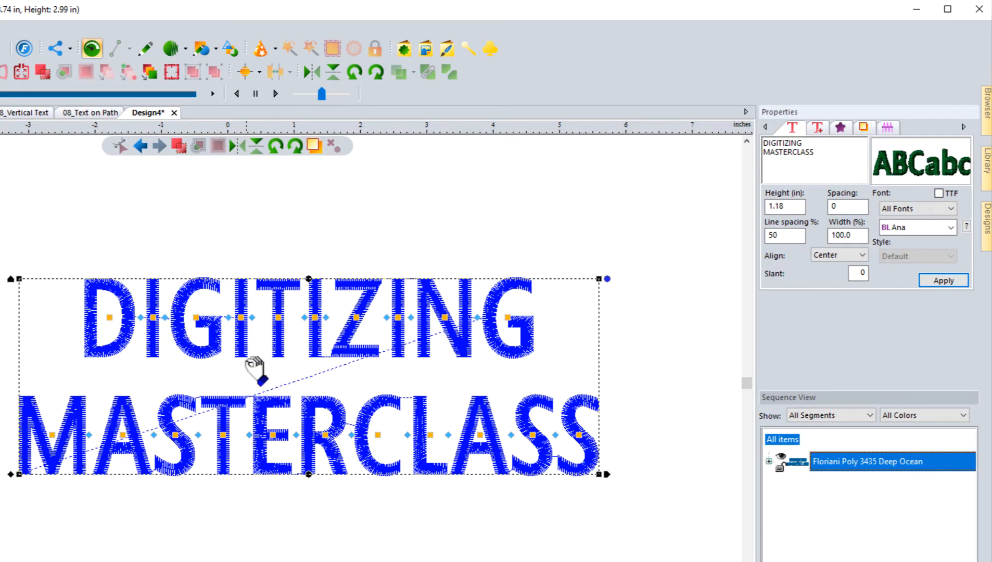
double_click(777, 235)
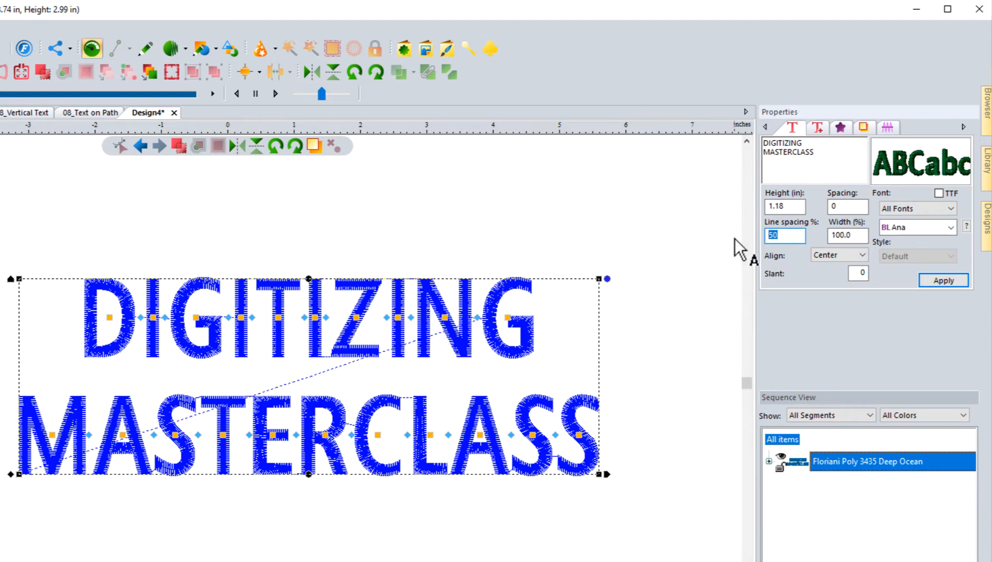
text(11)
click(934, 279)
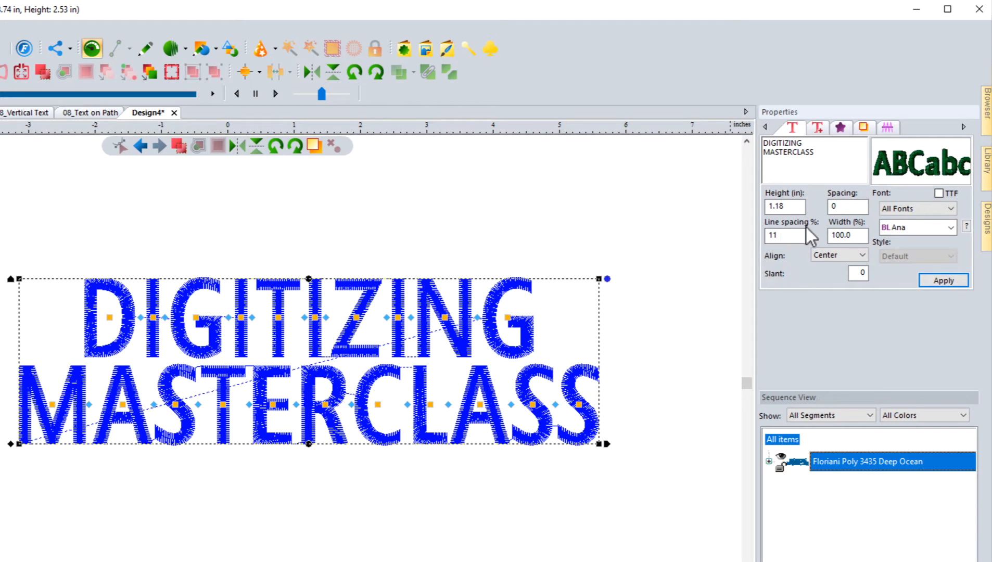
Step: Set the width of the DIGITIZING MASTERCLASS lettering to 125% and apply it
click(852, 236)
double_click(847, 235)
text(125)
click(943, 281)
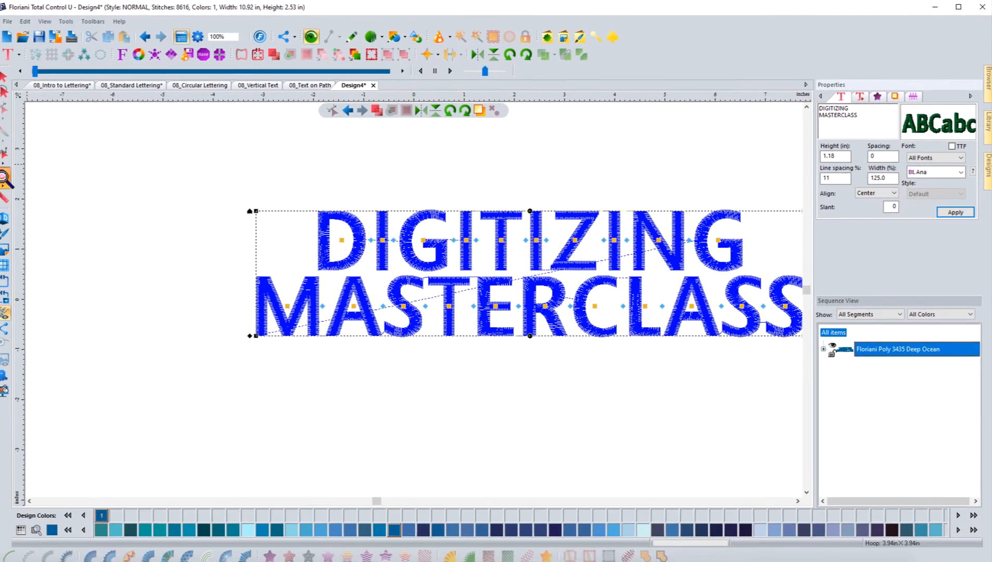
double_click(7, 176)
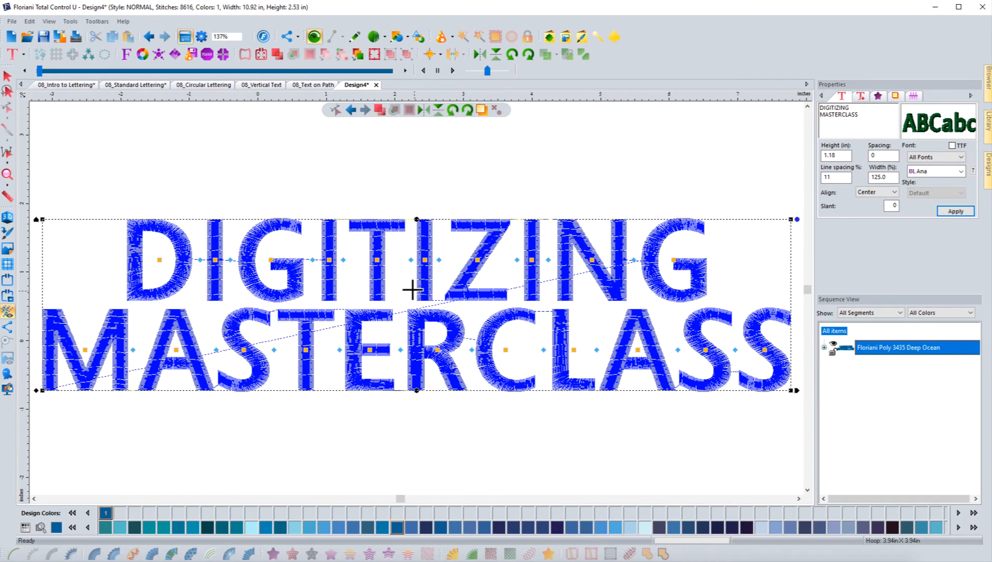
scroll(409, 274, down, 1)
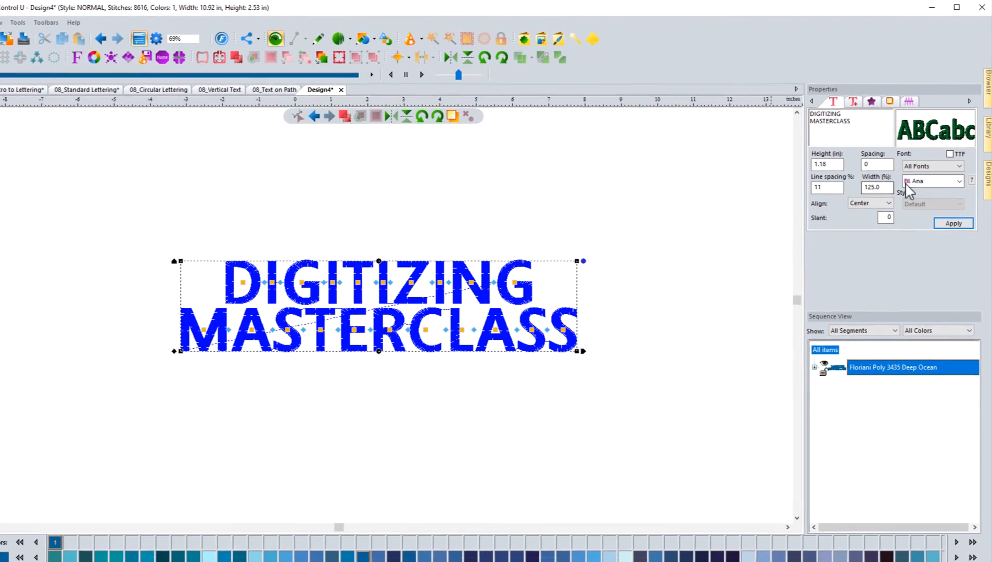
double_click(872, 186)
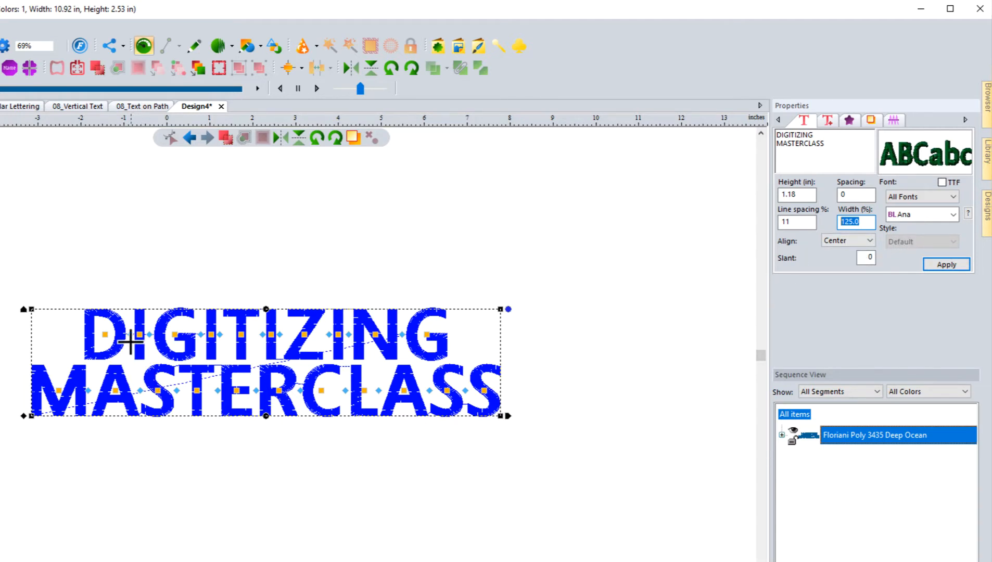
Step: Apply Left and Right alignment to the two text lines in turn, and return them to Center alignment
click(862, 242)
click(833, 253)
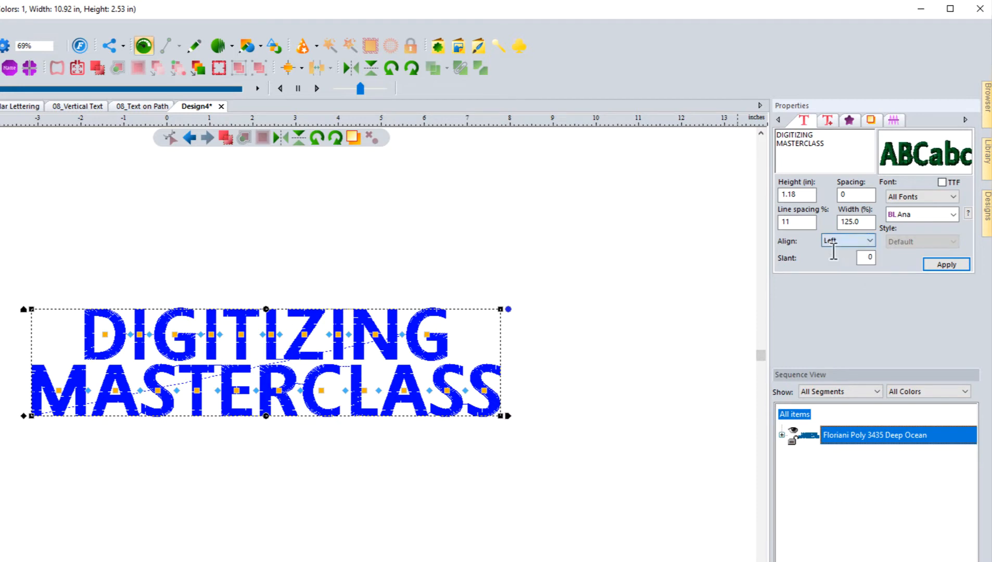
click(932, 262)
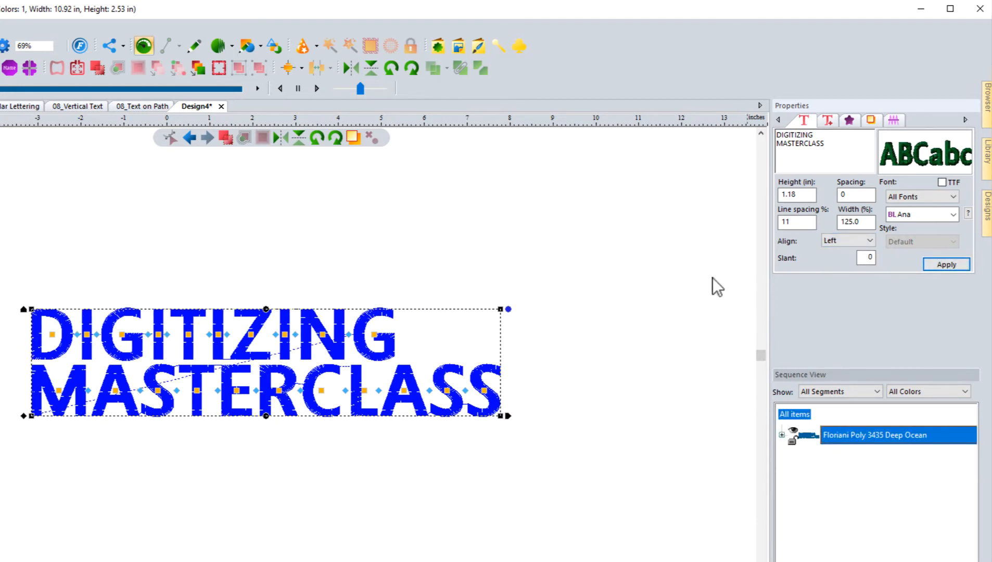
click(837, 242)
click(837, 269)
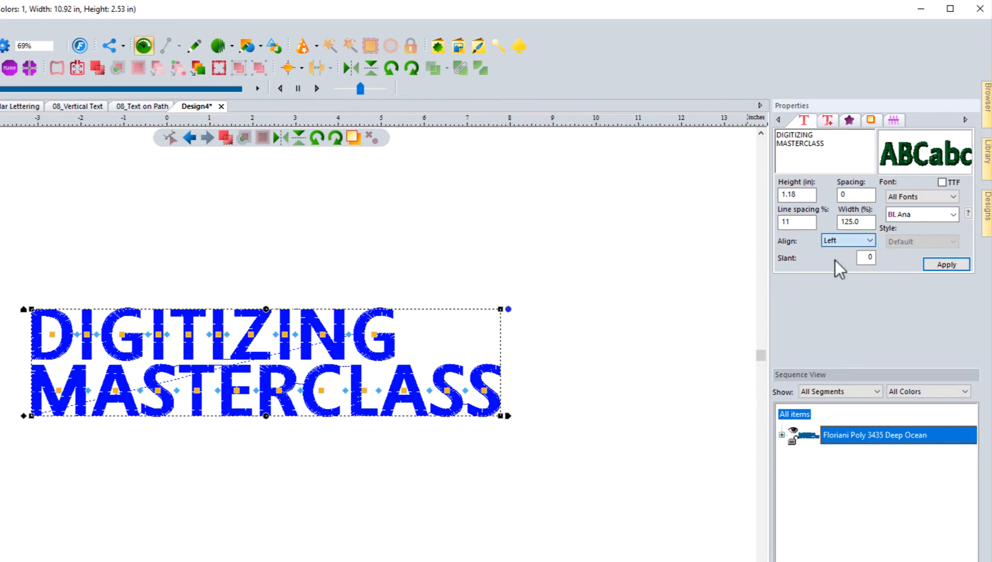
click(946, 263)
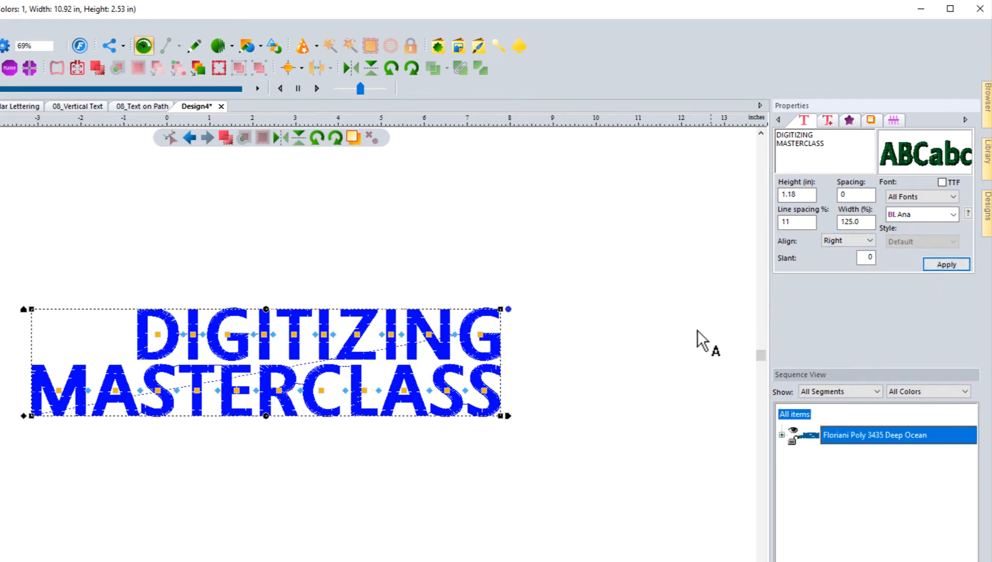
click(839, 240)
click(834, 269)
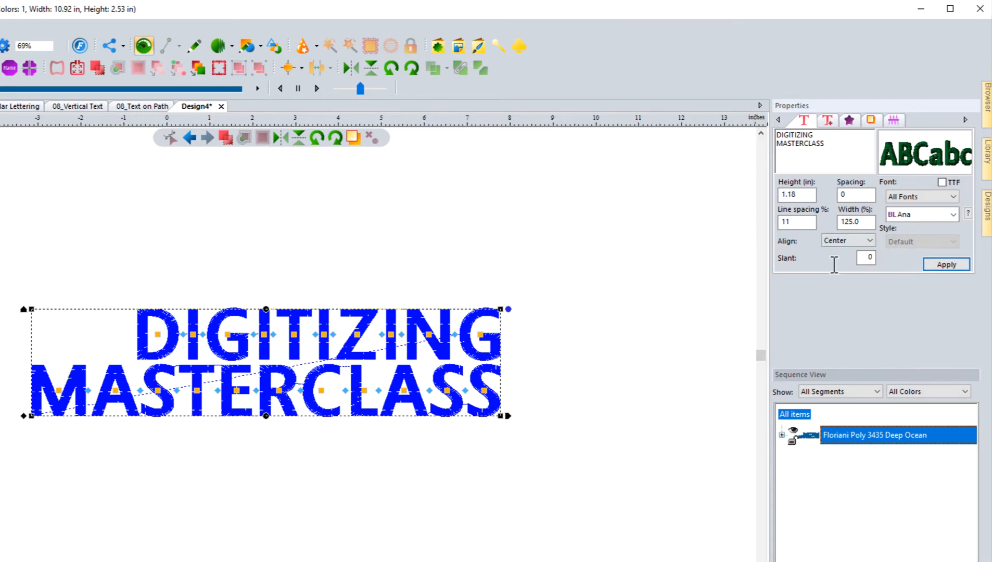
click(933, 265)
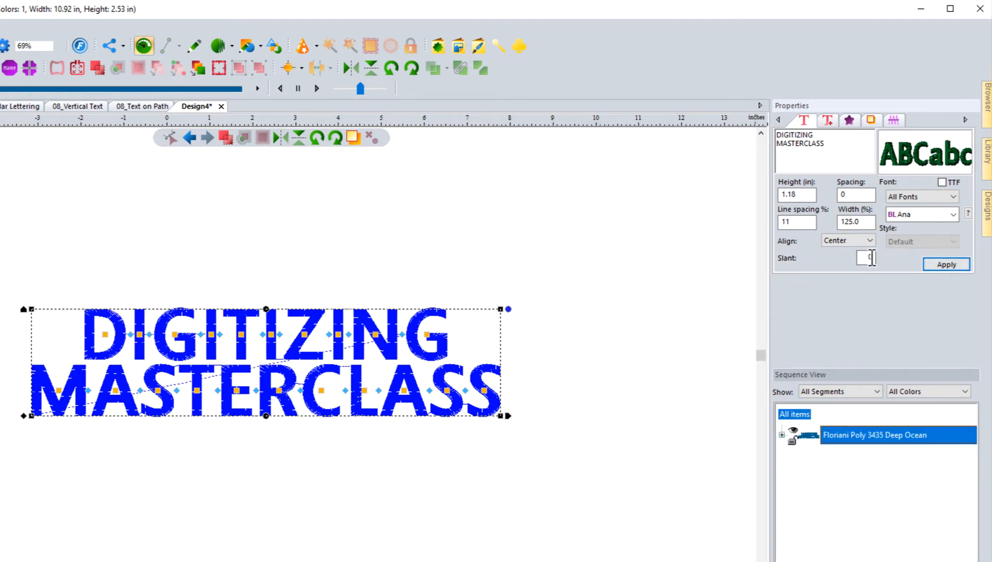
Step: Try slant values of 25 and 15 on the lettering, applying each, and reset the slant to 0
double_click(872, 257)
text(25)
click(943, 264)
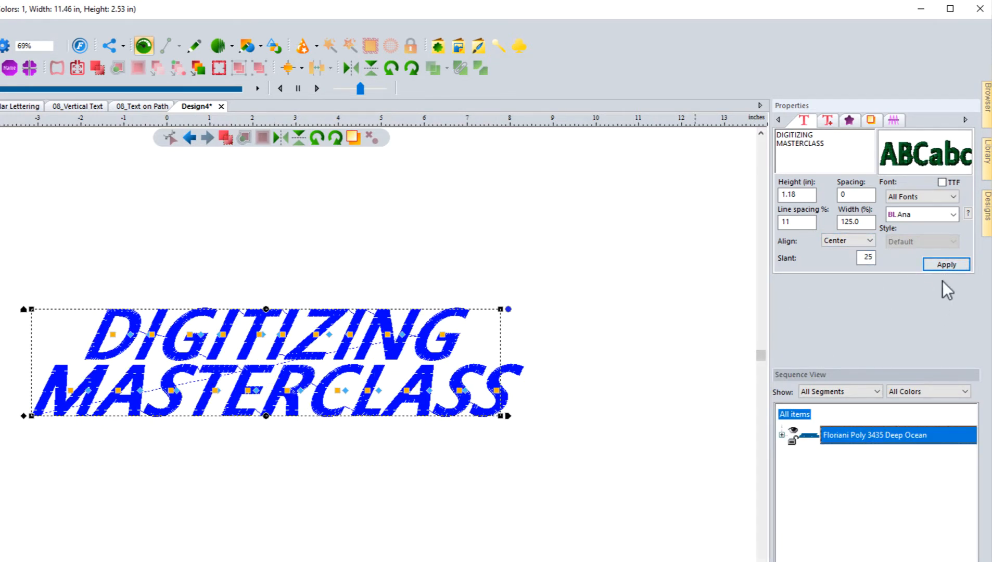
double_click(865, 257)
text(15)
click(945, 264)
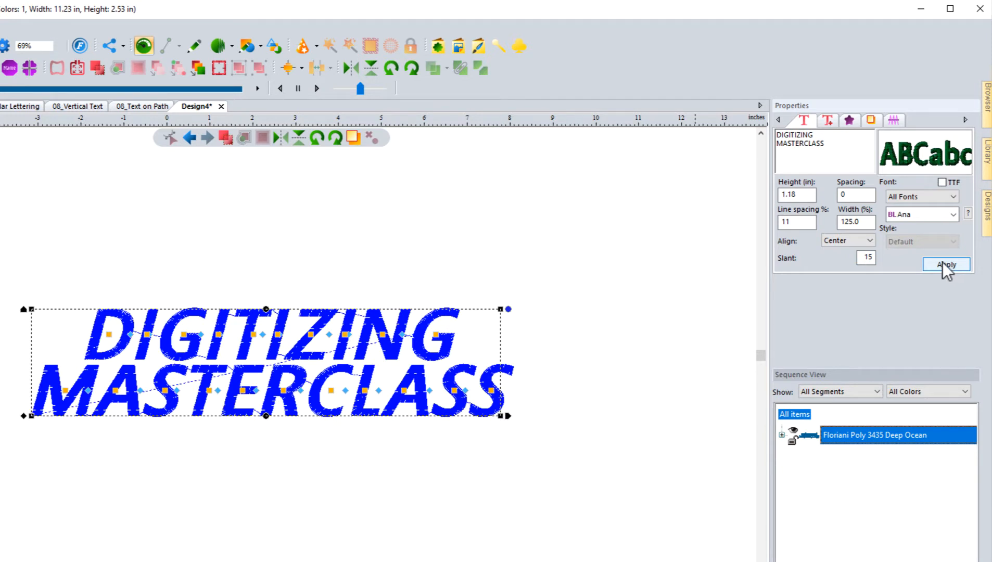
double_click(867, 257)
text(0)
click(959, 265)
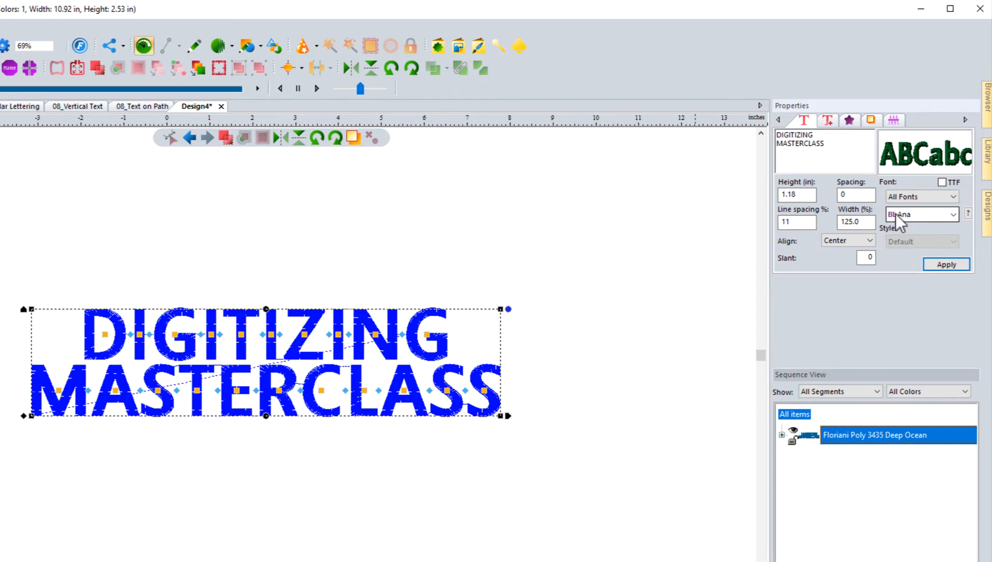
Step: Change the lettering's font to Donuts and apply it
click(920, 215)
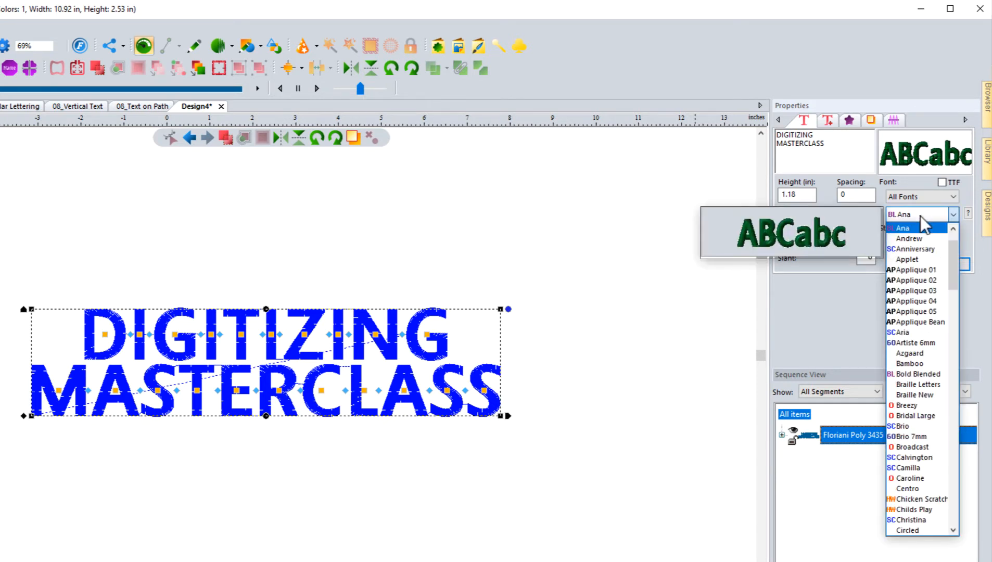
scroll(954, 251, down, 1)
drag(954, 251, 954, 307)
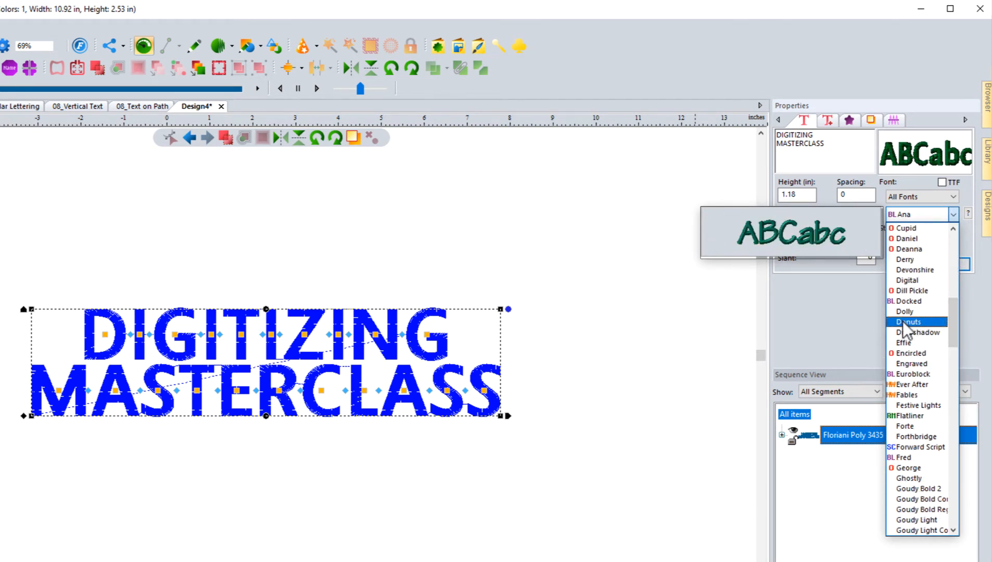
click(905, 323)
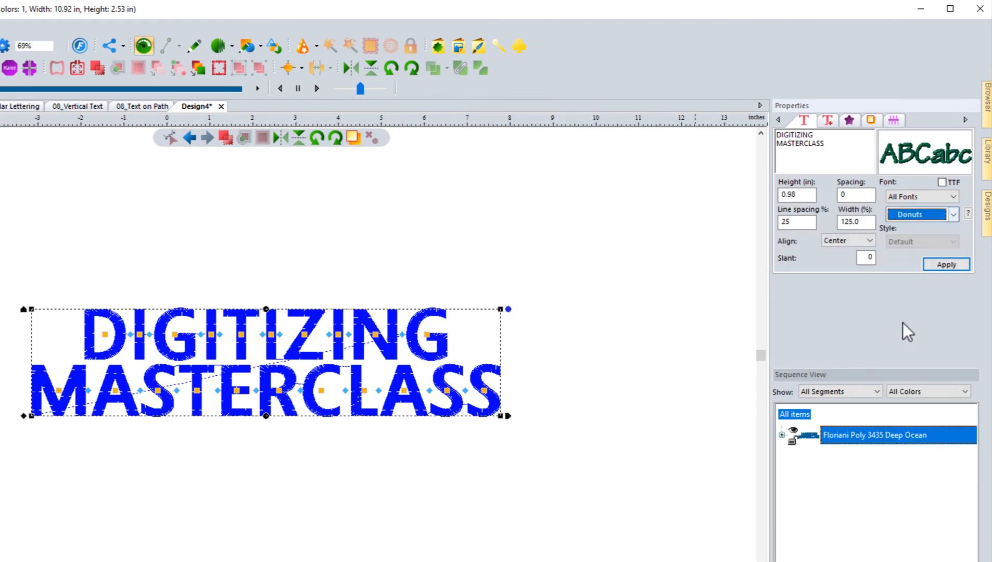
click(941, 265)
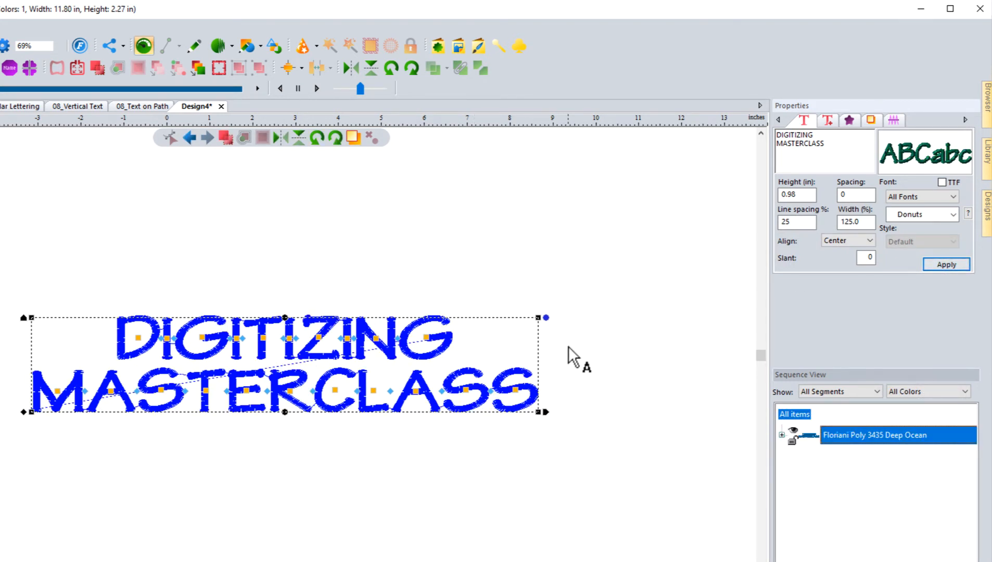
Step: Change the lettering's font to Effie and apply it
click(904, 218)
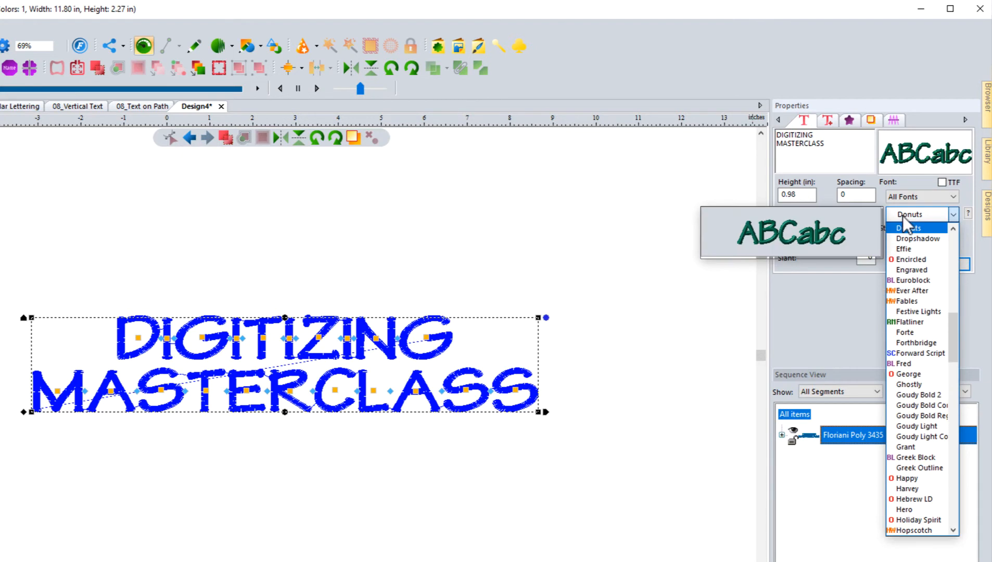
click(909, 249)
click(935, 263)
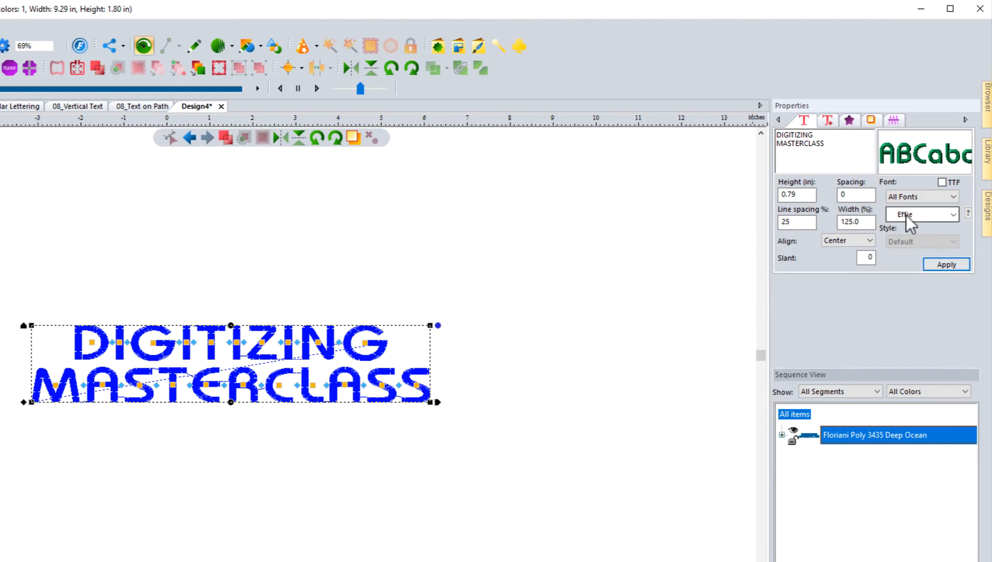
click(940, 266)
Step: Filter the fonts to the Handwritten category and apply the Temoteo font to the lettering
click(924, 198)
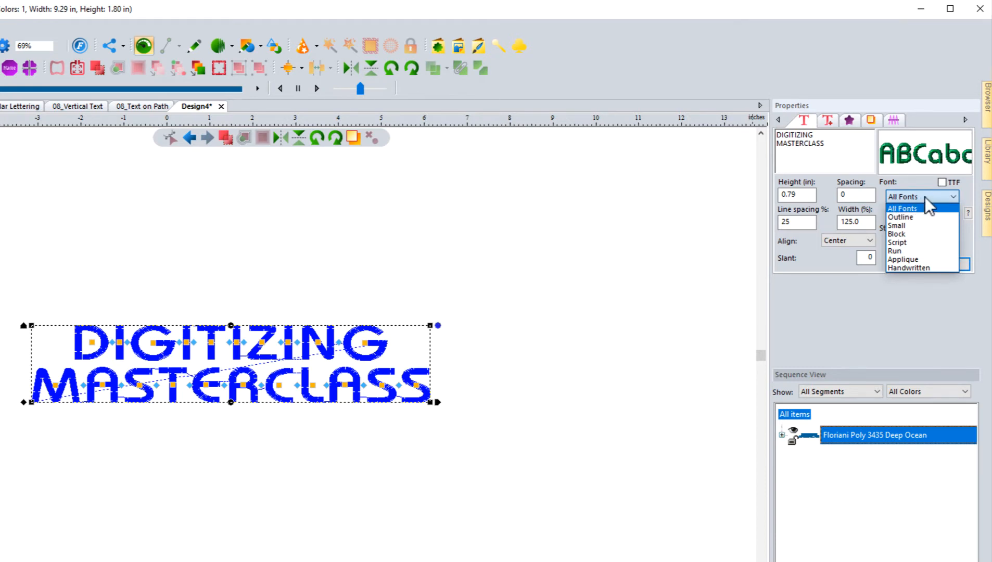
click(924, 196)
click(924, 197)
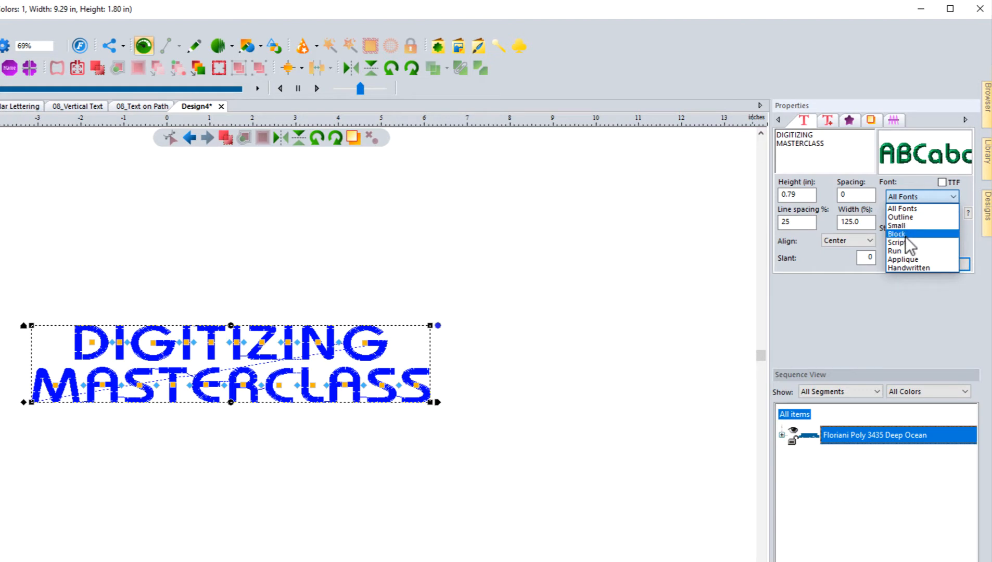
click(902, 268)
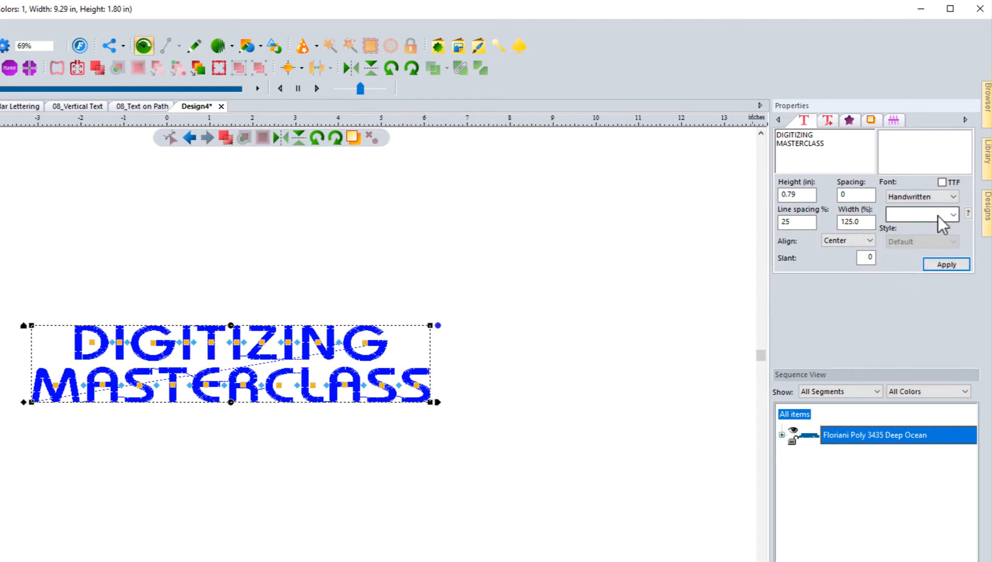
click(921, 215)
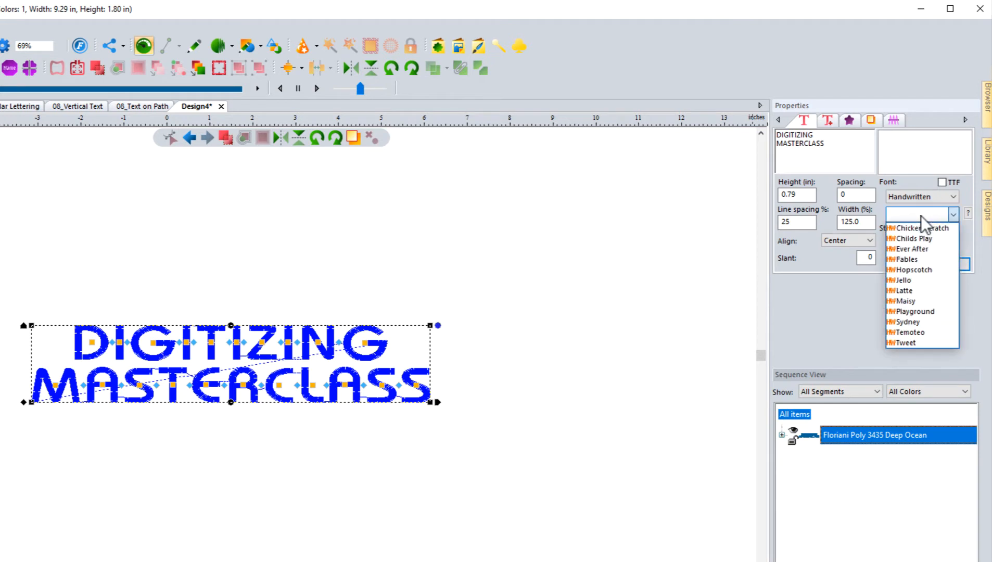
click(906, 331)
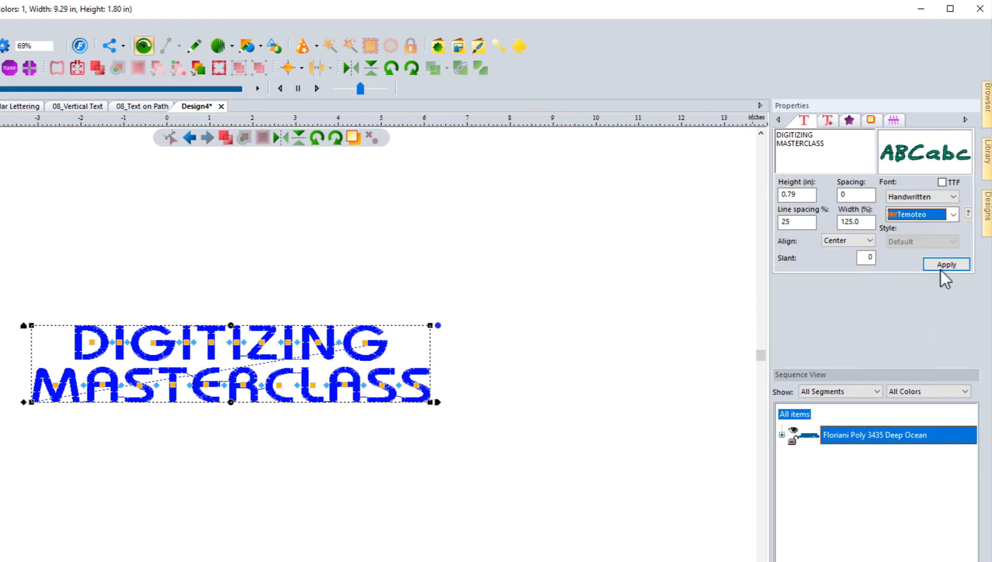
click(941, 264)
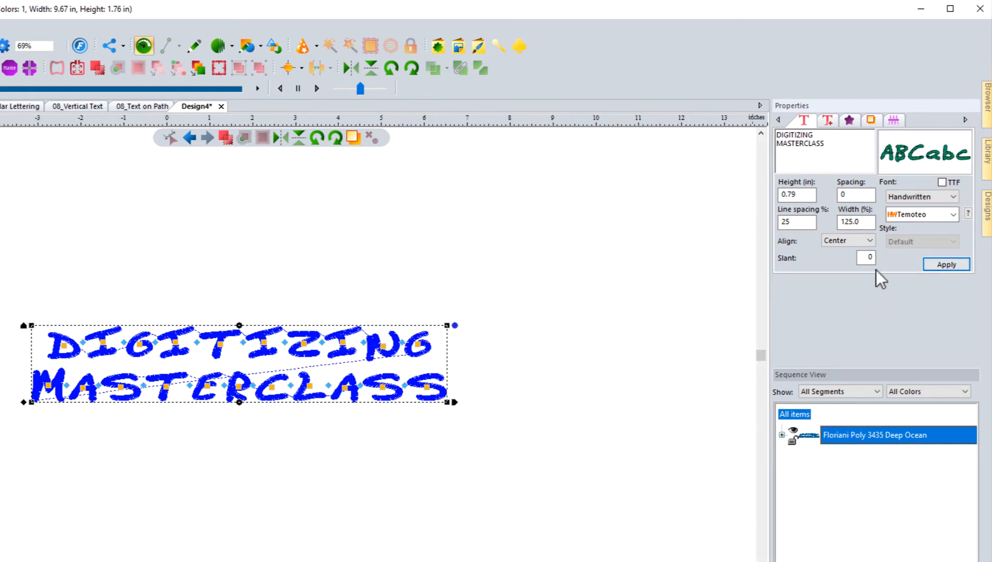
Step: Set the font category filter to All Fonts
click(903, 196)
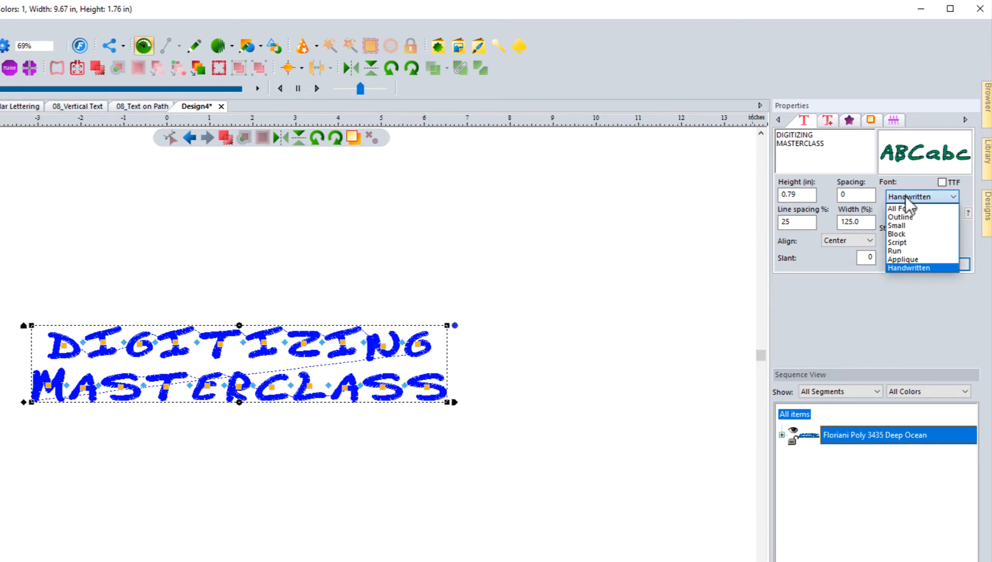
click(904, 196)
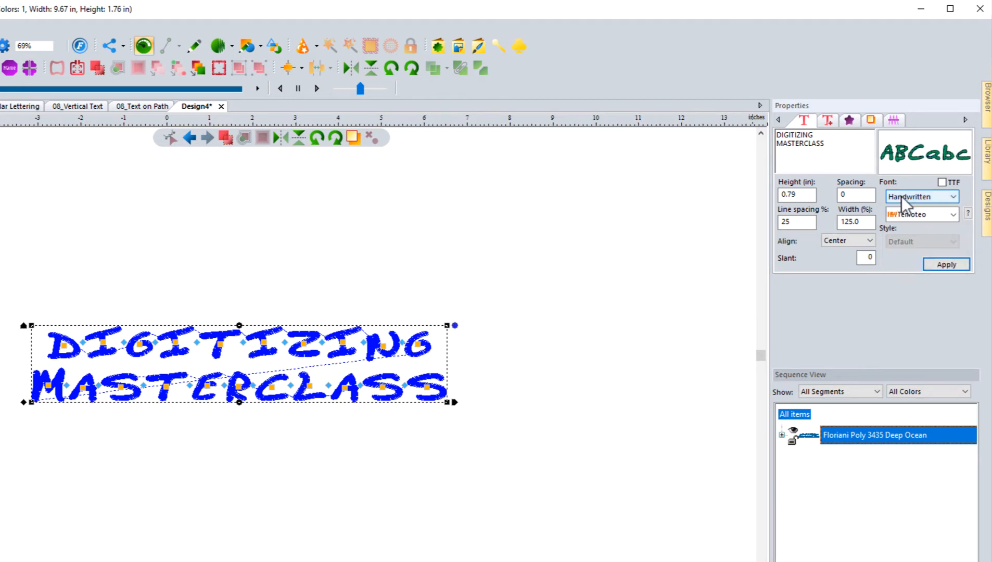
click(913, 198)
click(902, 207)
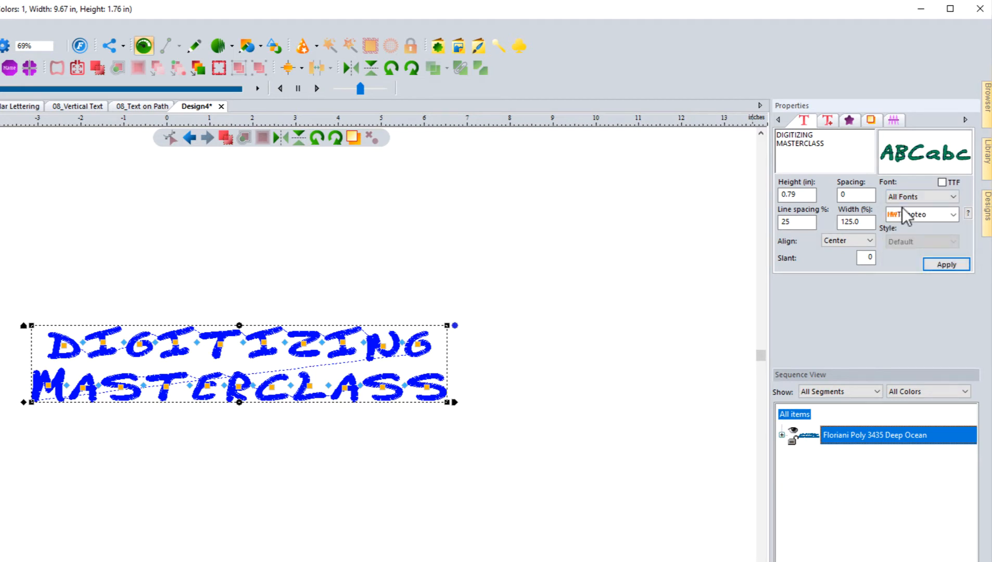
Step: Filter the fonts to the Script category and apply the Quick Script font to the lettering
click(904, 197)
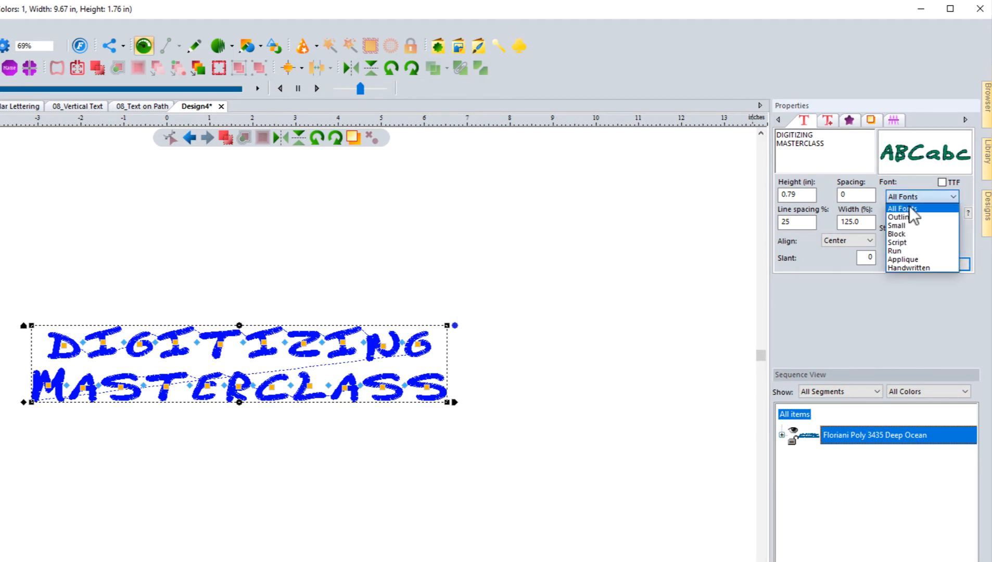
click(902, 242)
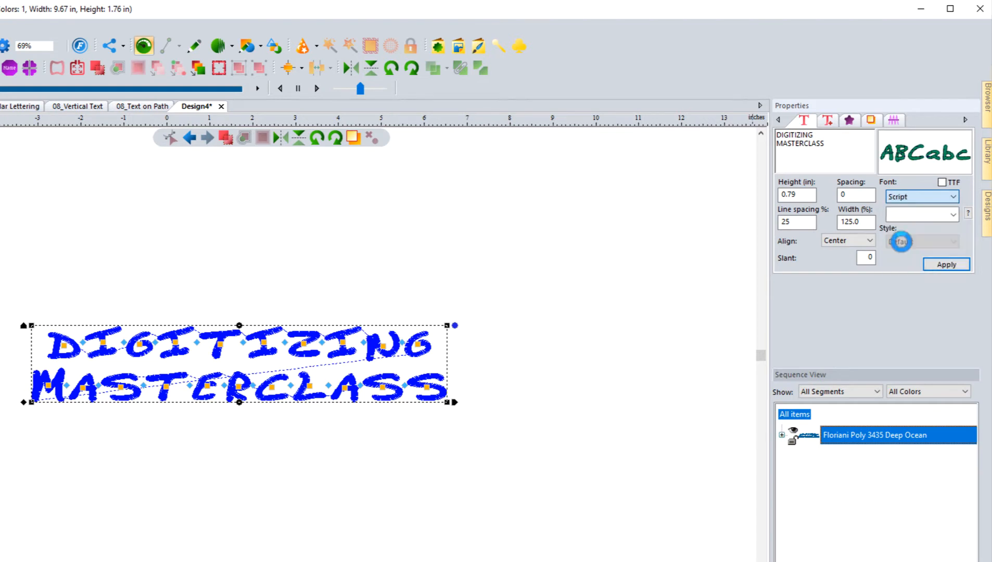
click(914, 214)
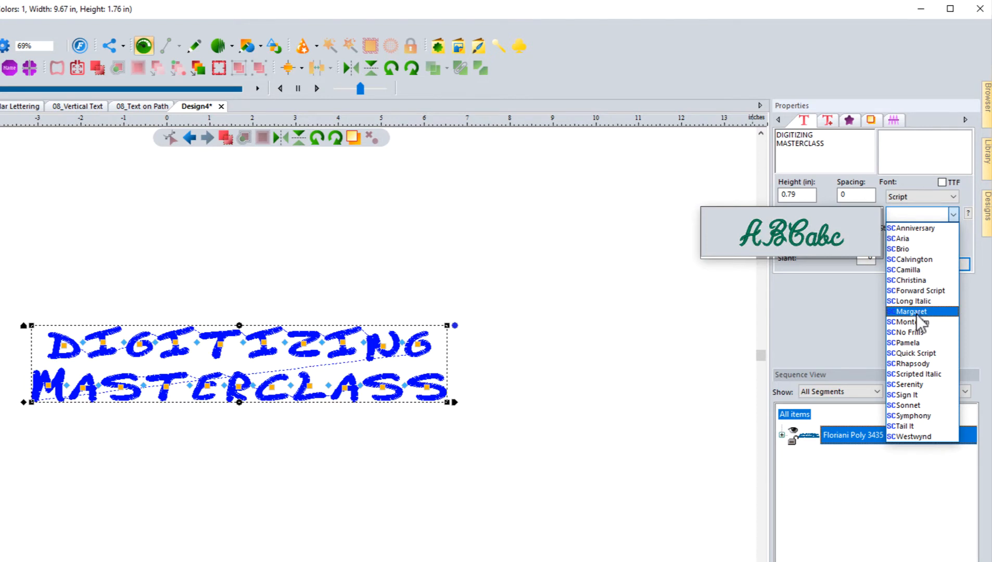
click(914, 353)
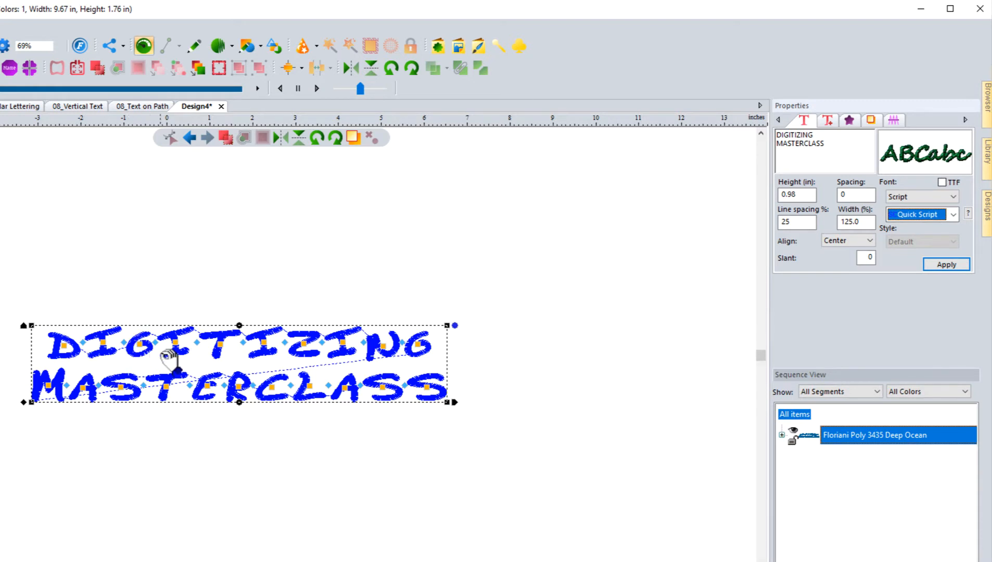
click(954, 264)
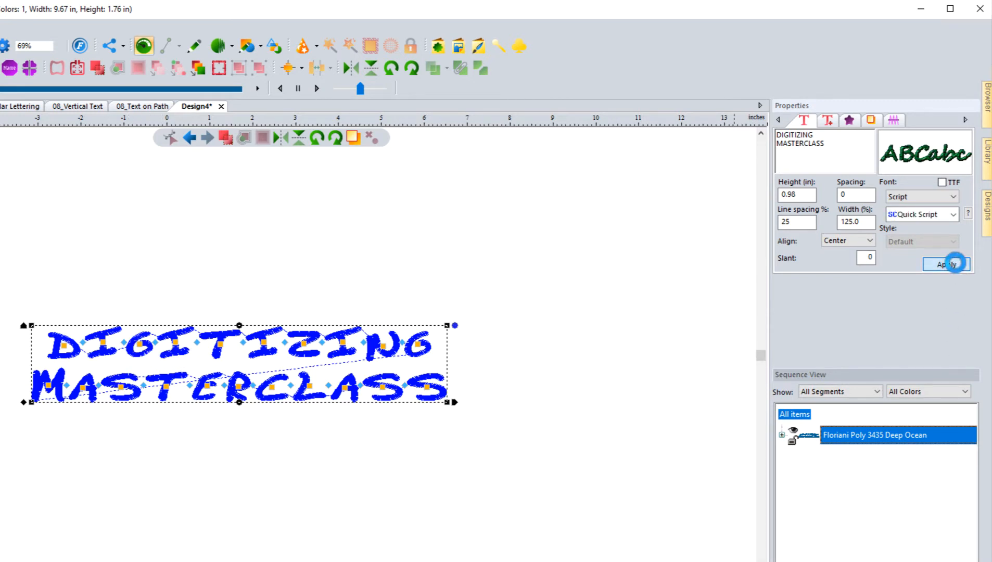
click(956, 263)
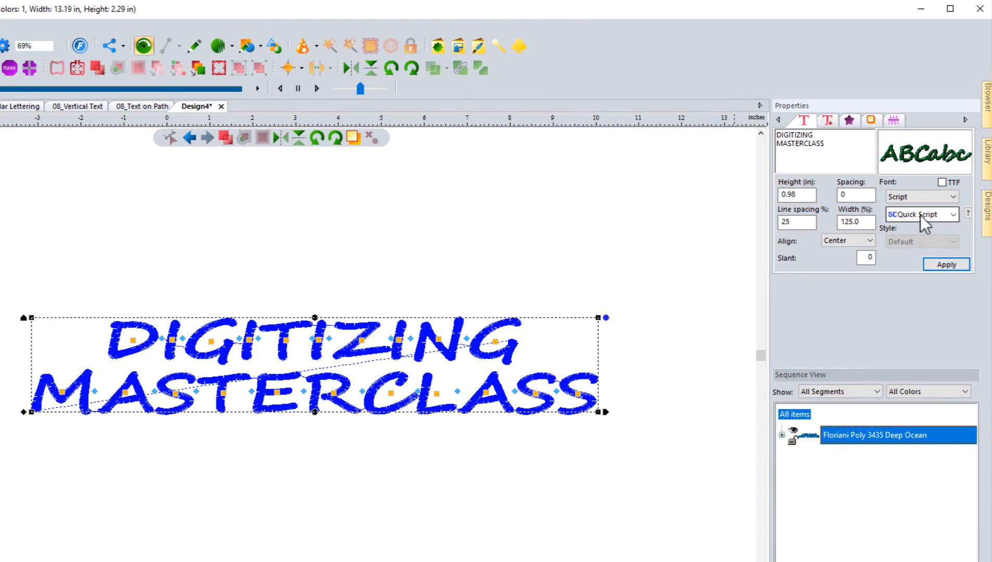
Step: Filter the fonts to the Small category and apply the Port 4mm font to the lettering
click(909, 198)
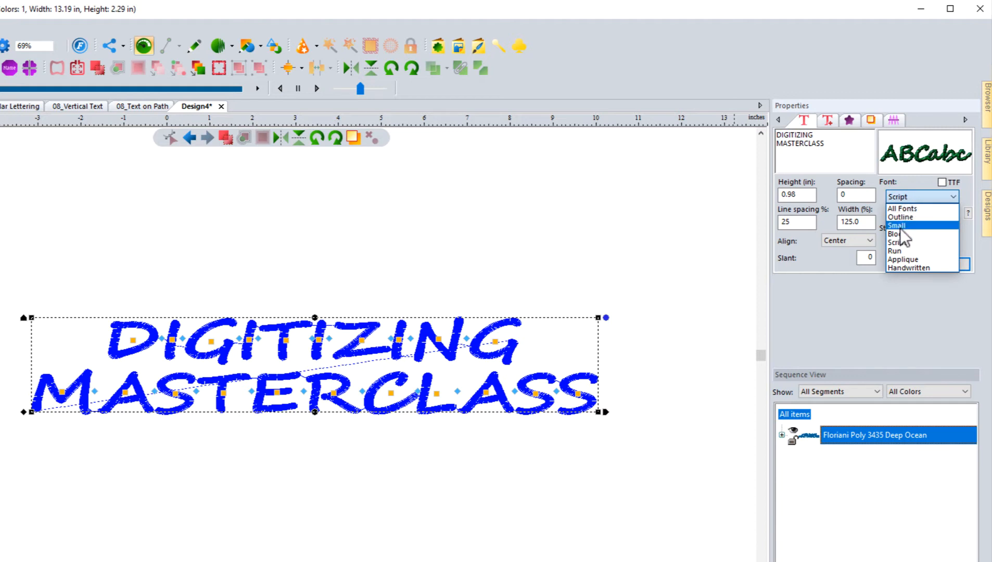
click(901, 227)
click(908, 213)
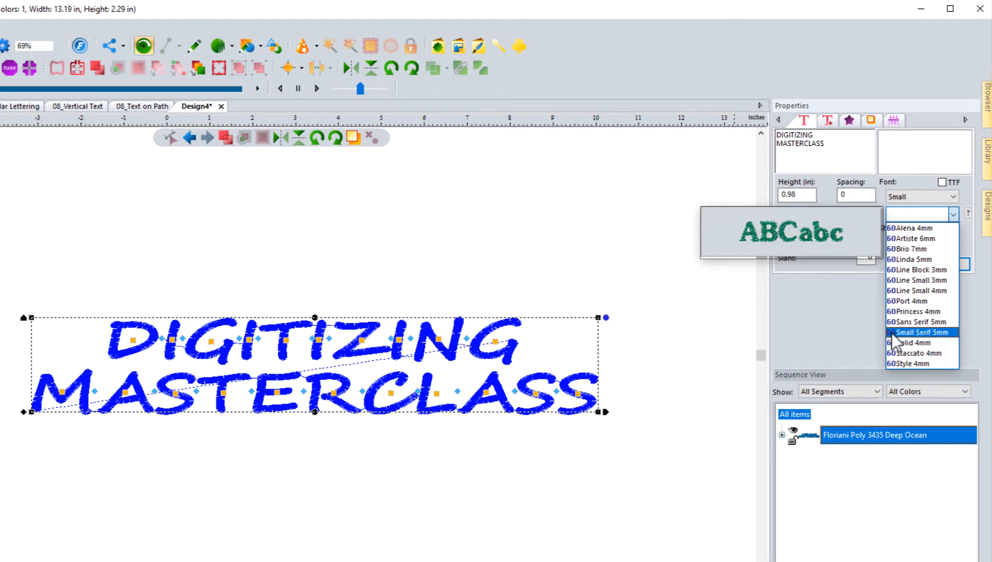
click(916, 301)
click(946, 265)
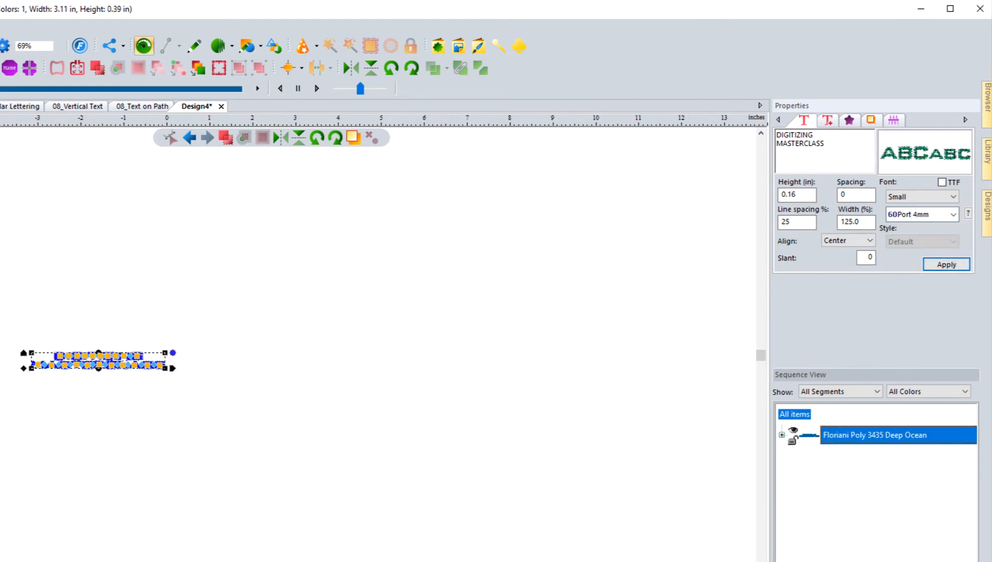
Step: Zoom in on the small lettering and examine its stitches with the 3D display turned on
click(25, 354)
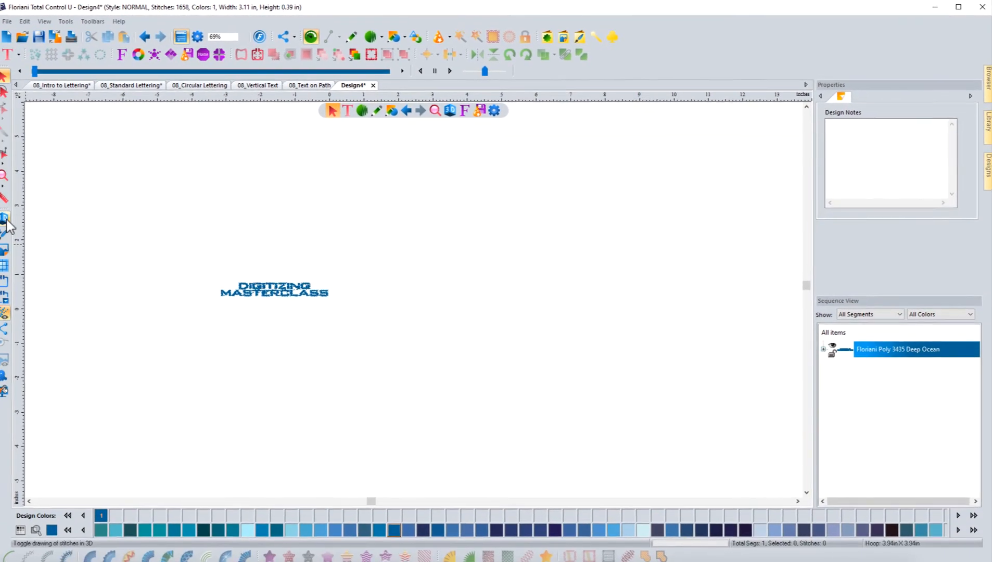
click(5, 219)
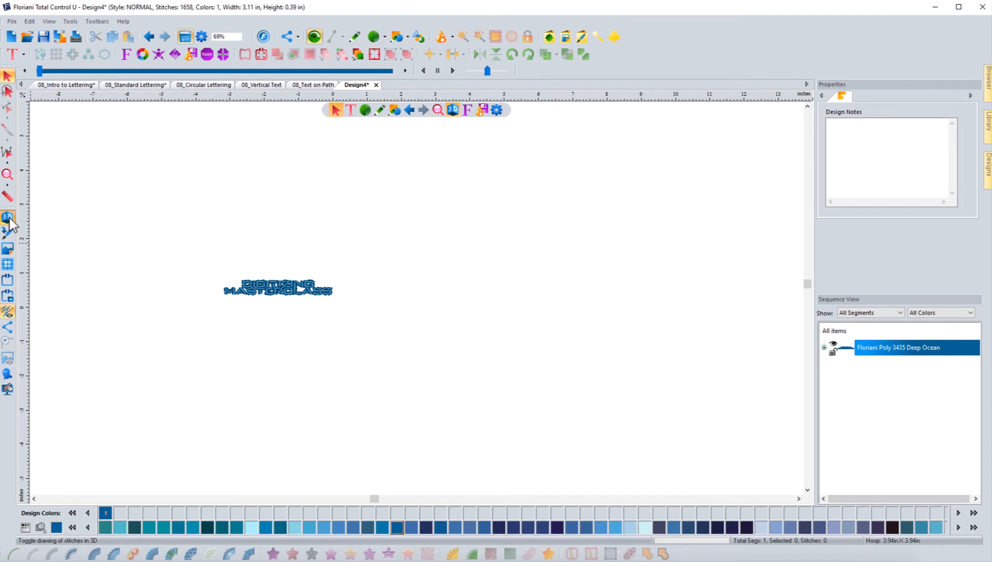
click(9, 219)
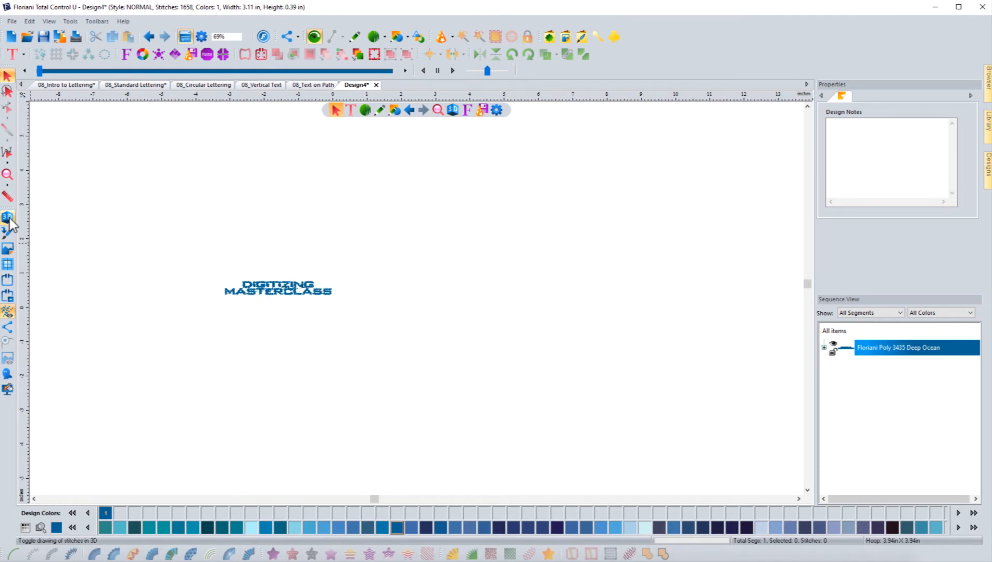
click(248, 296)
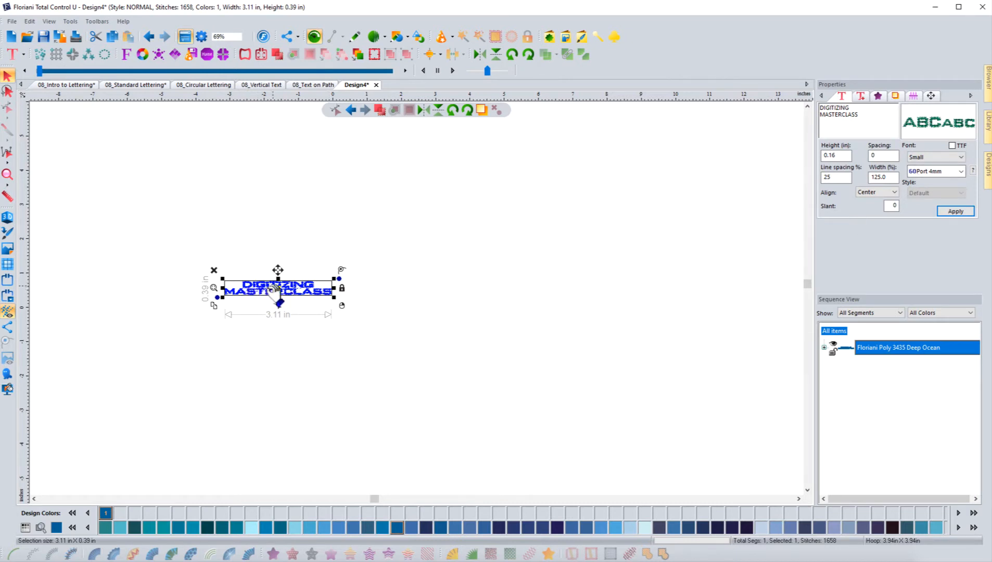
click(214, 288)
click(235, 212)
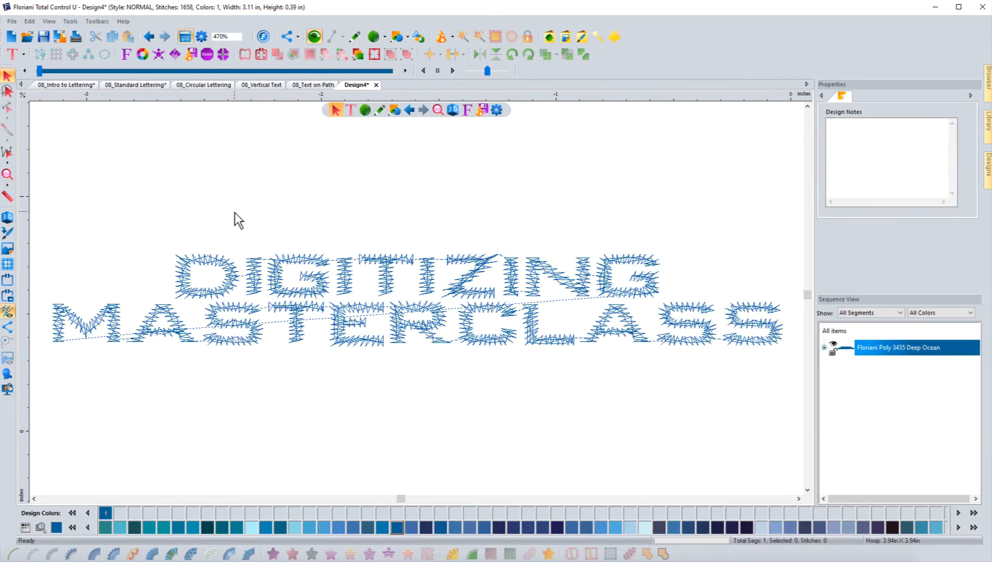
click(8, 218)
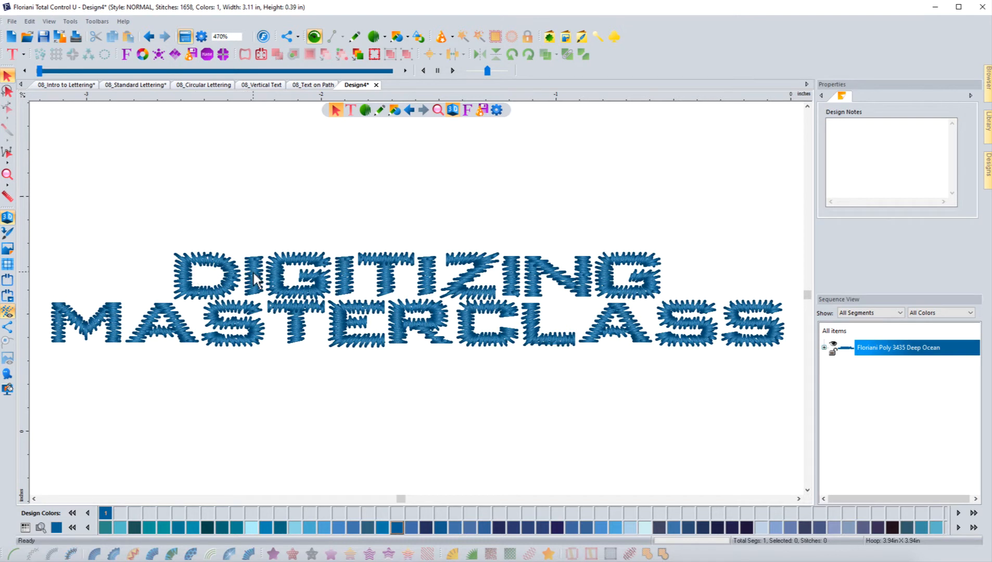
Step: Reselect the DIGITIZING MASTERCLASS lettering and set its font category to All Fonts
scroll(392, 348, down, 2)
click(399, 348)
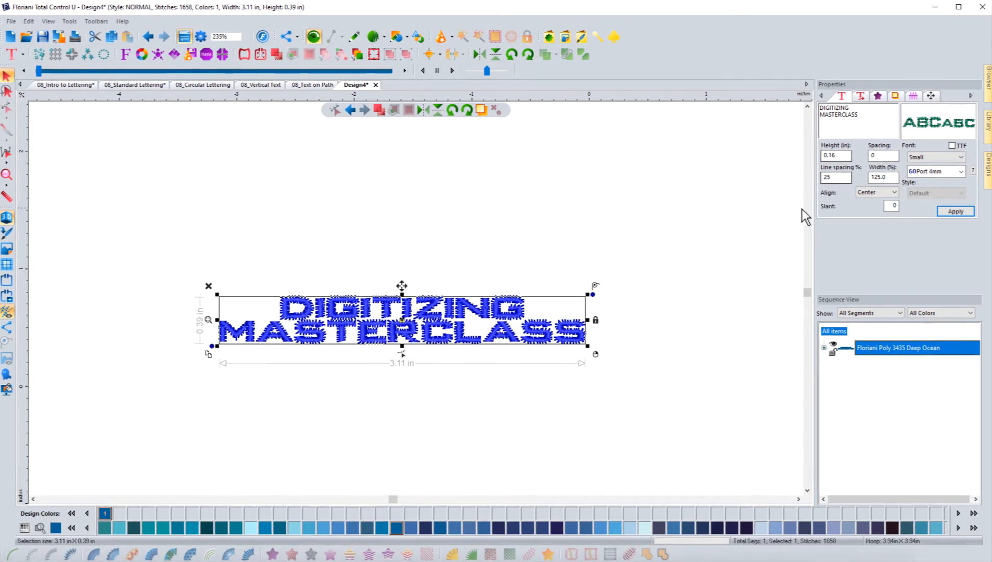
click(255, 262)
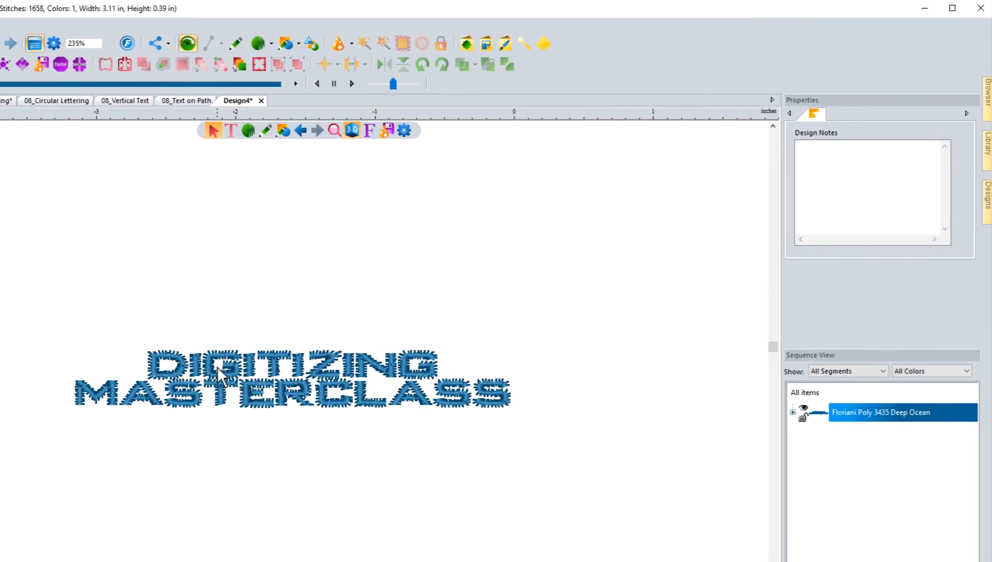
click(217, 366)
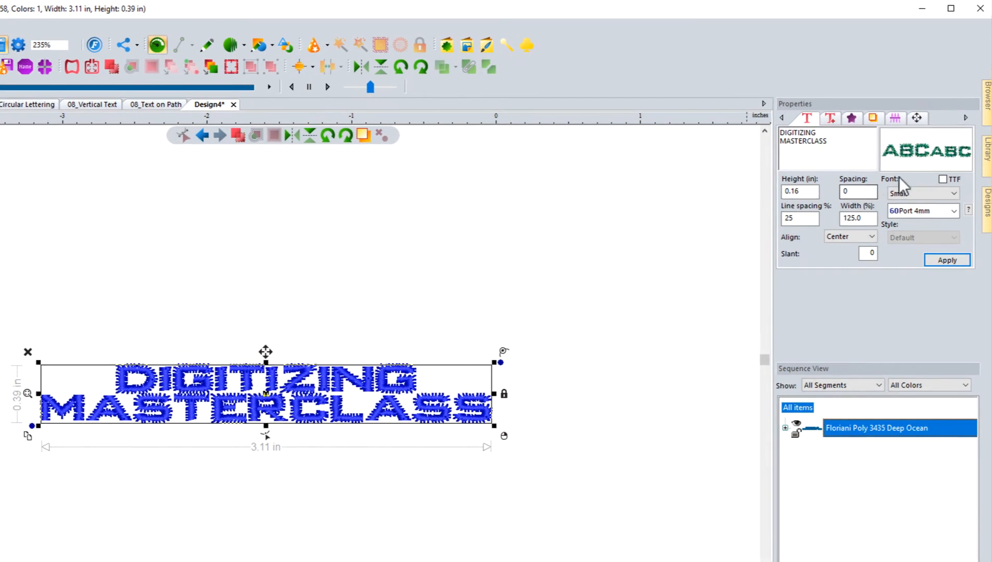
click(914, 186)
click(907, 204)
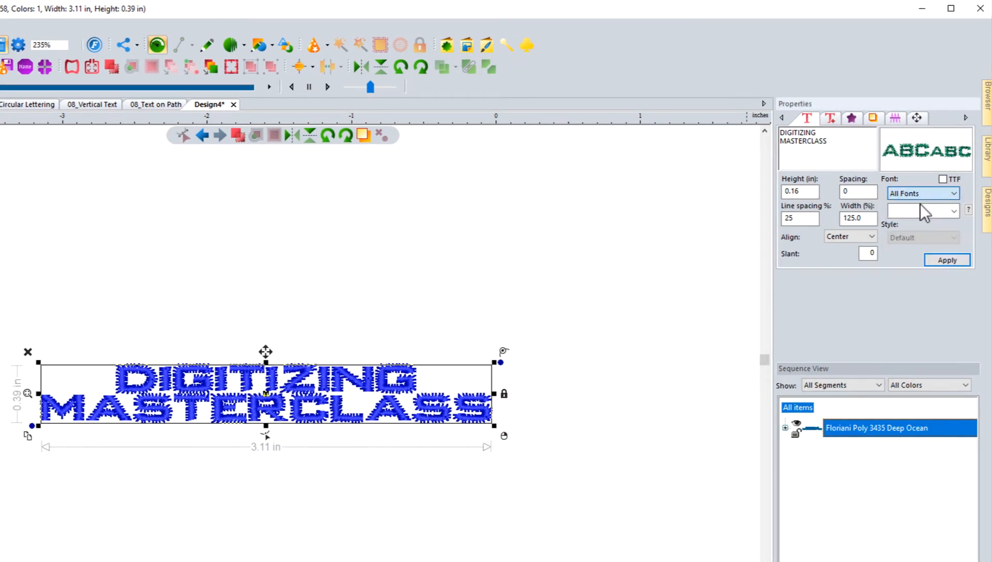
Step: Step through the full font list from Port 4mm to the Solid fonts, previewing each font's sample
click(954, 210)
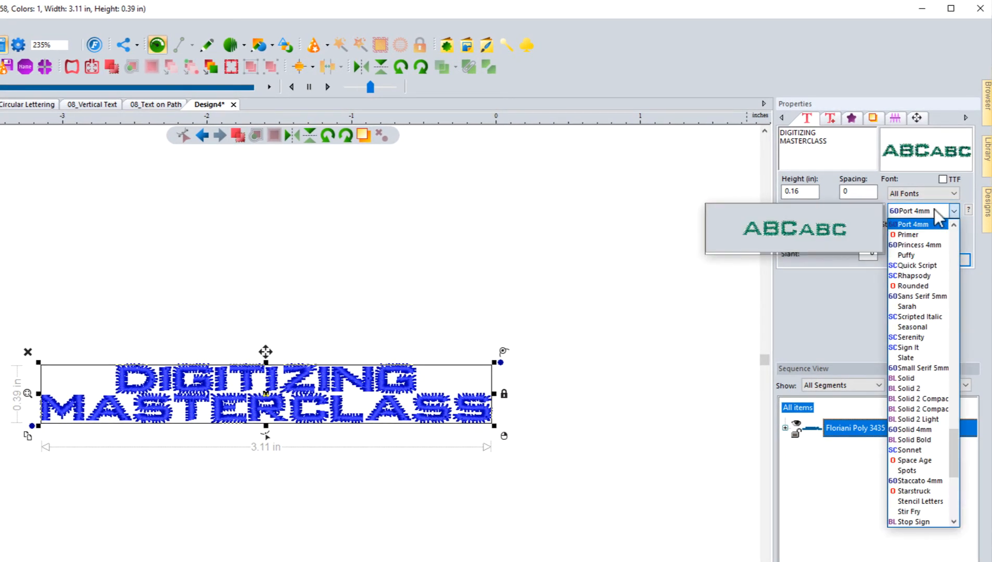
click(933, 209)
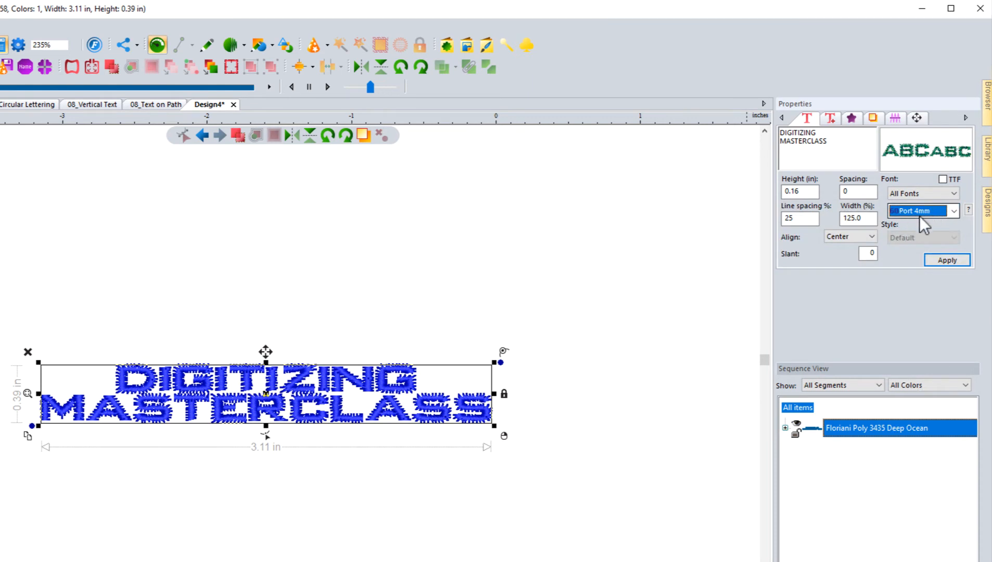
click(914, 212)
click(915, 212)
click(915, 211)
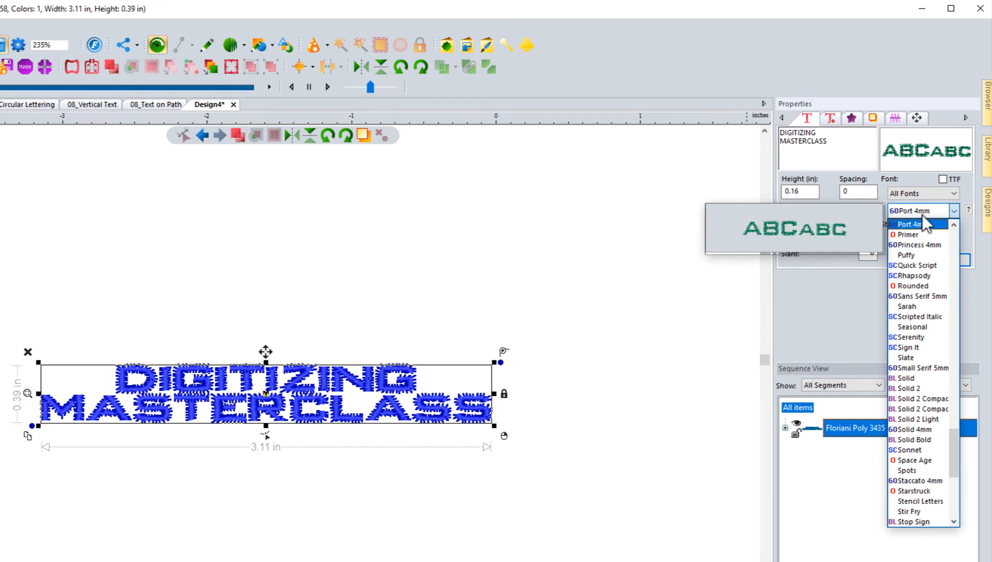
click(921, 214)
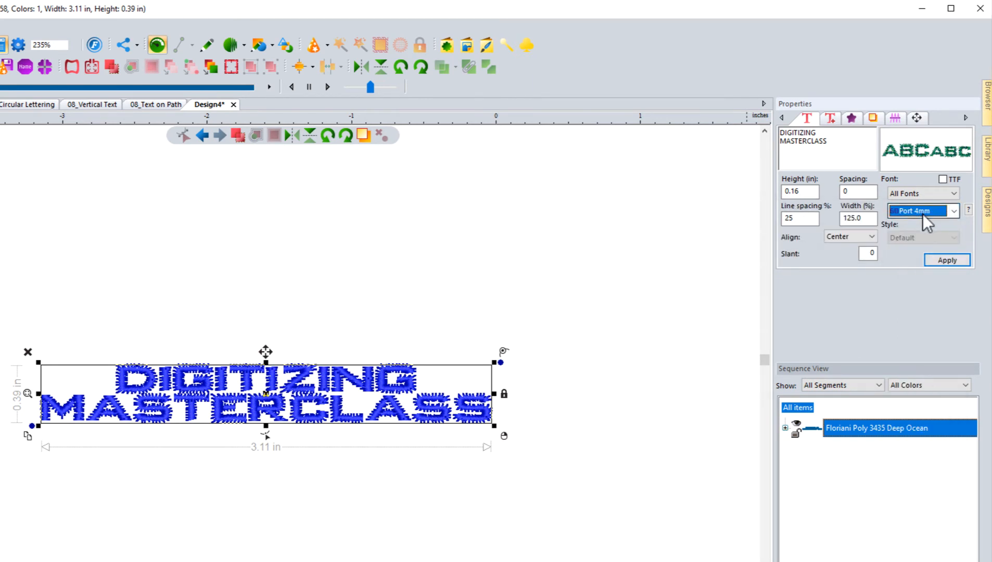
key(Down)
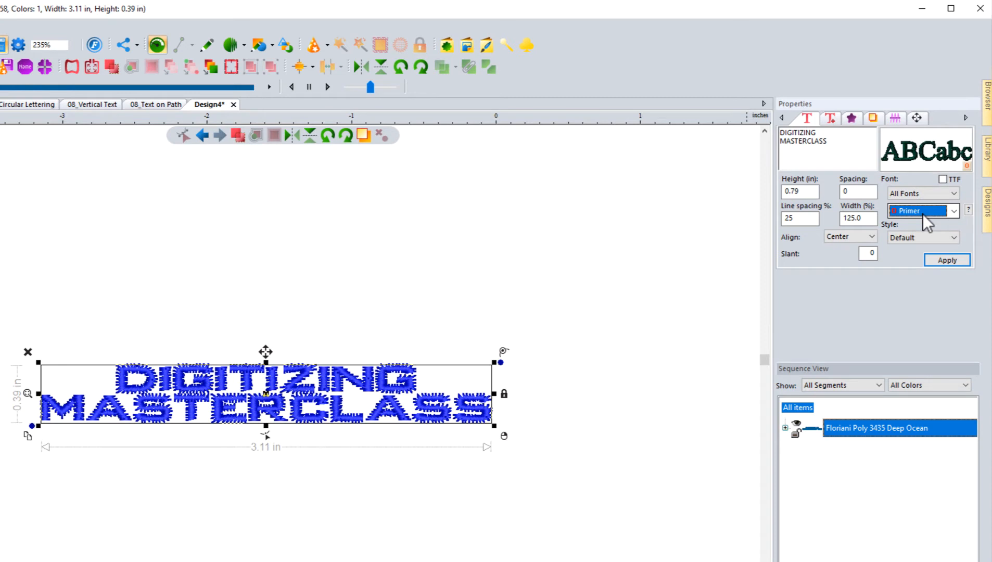
key(Down)
key(Down)
key(Down)
key(Down)
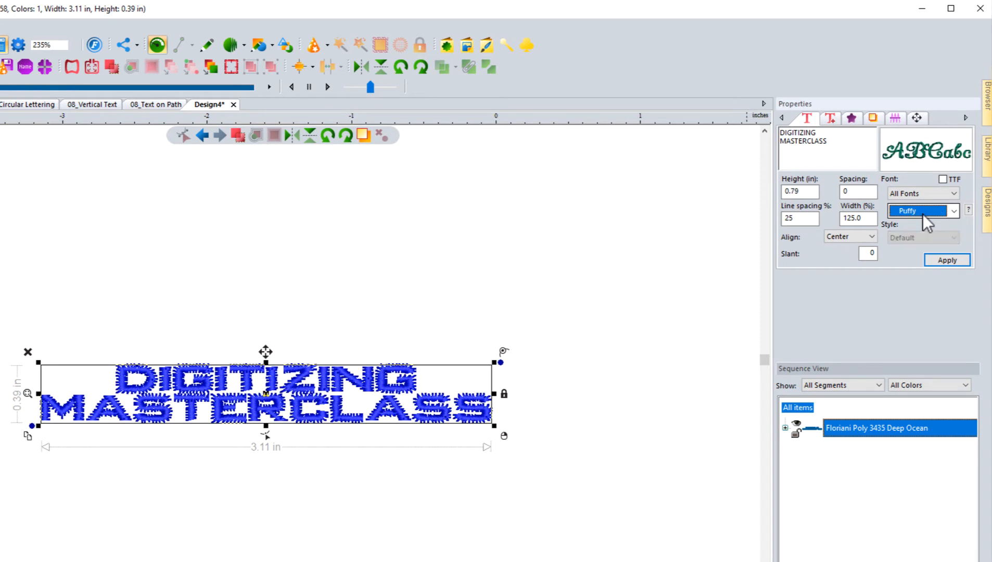
key(Down)
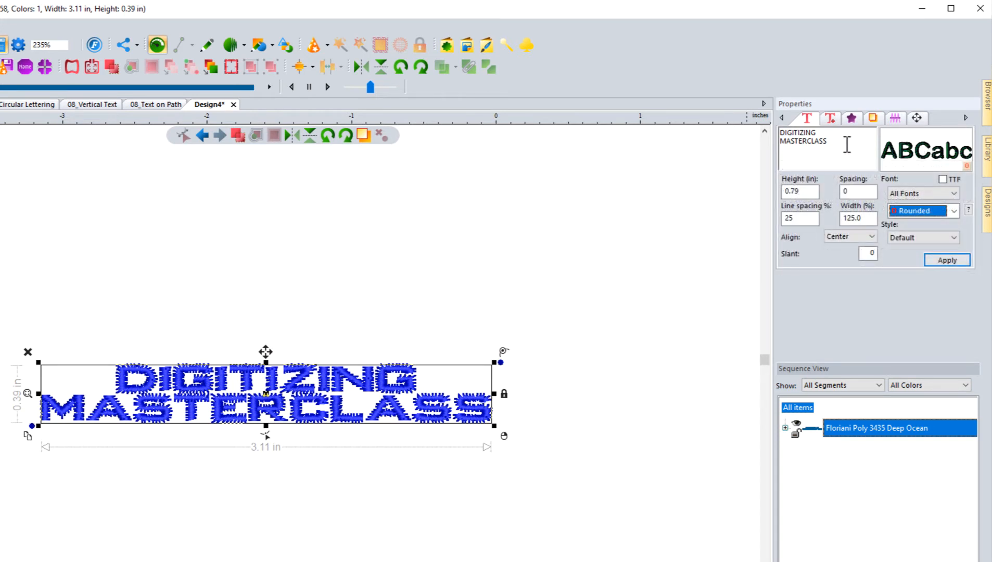
key(Down)
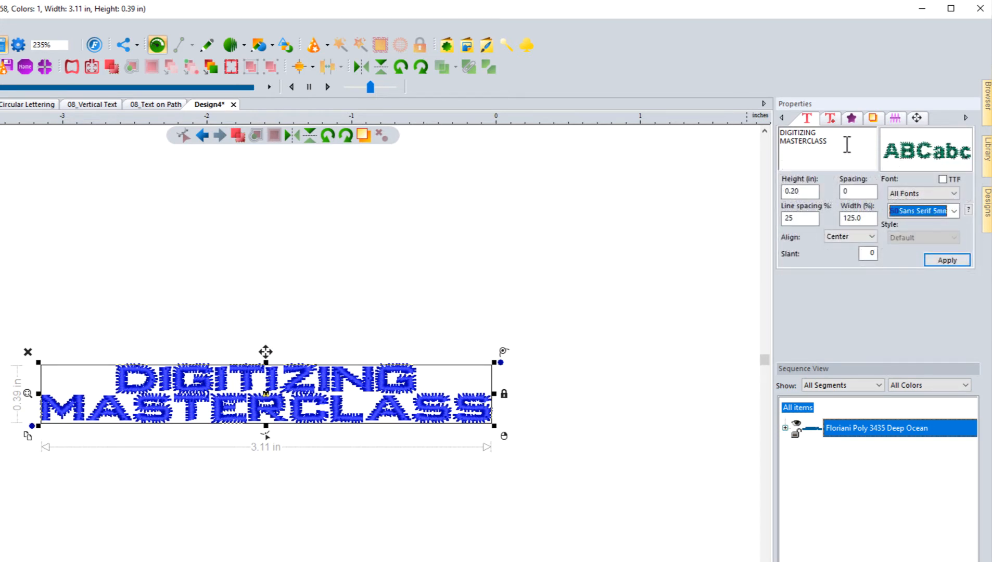
key(Down)
key(Down)
key(Down)
key(Down)
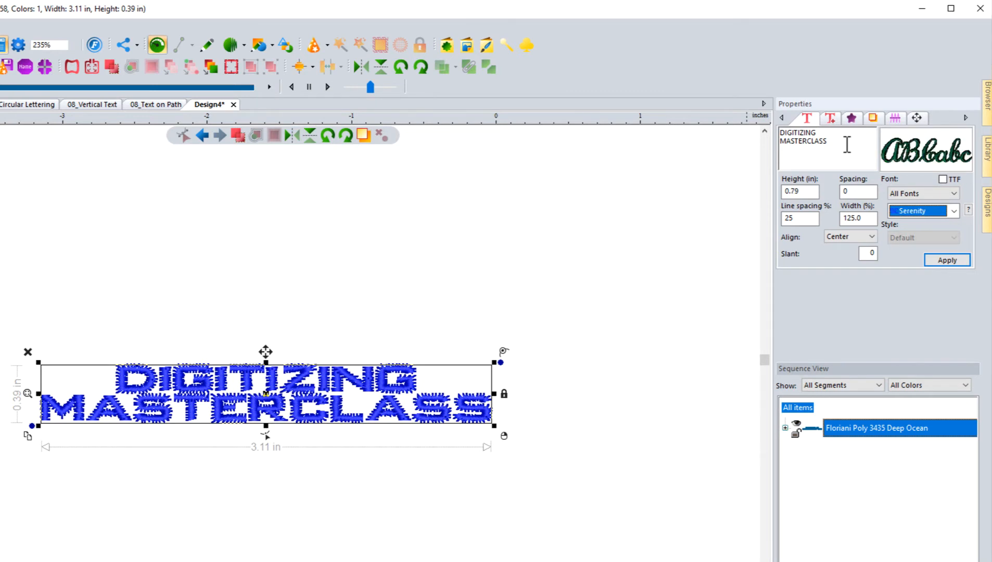
key(Down)
key(Down)
key(Down)
key(Down)
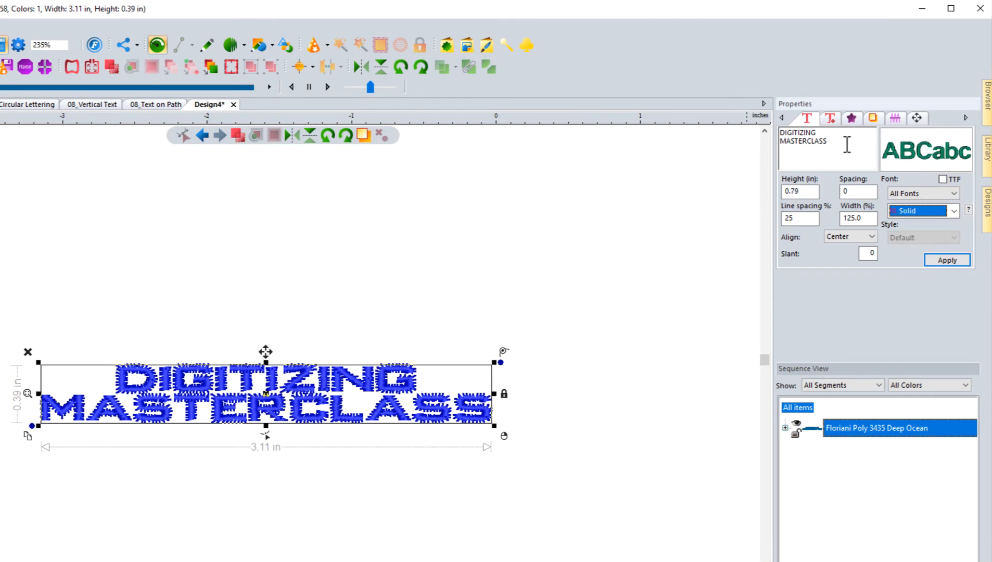
key(Down)
key(Down)
key(Down)
key(Down)
key(Down)
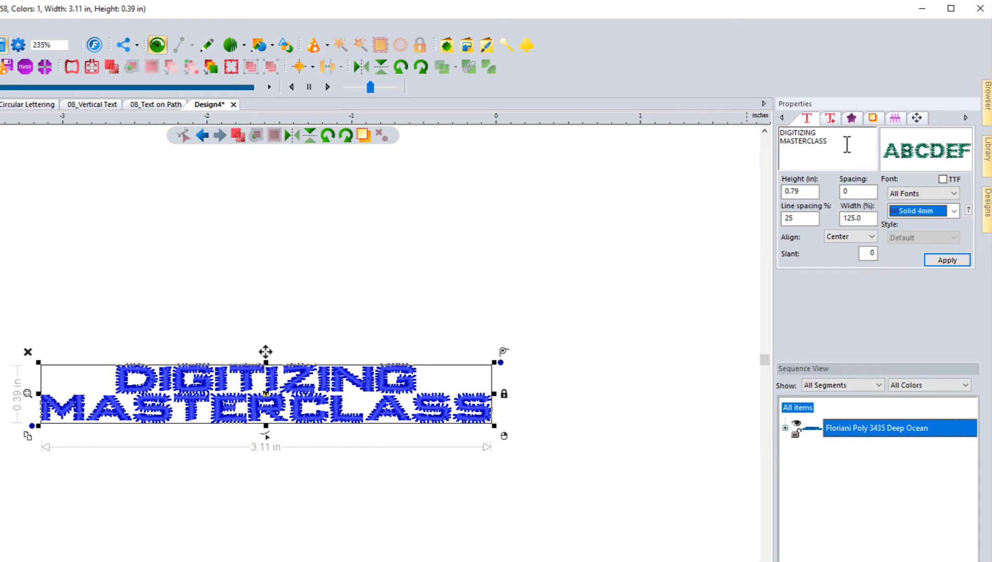
key(Down)
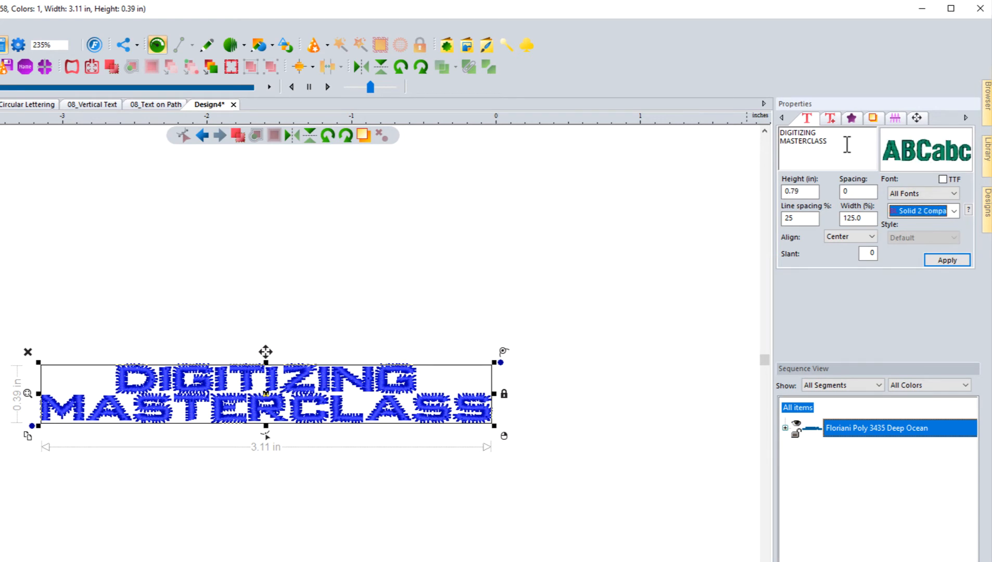
Step: Change the lettering's font to Solid Bold and apply it
click(954, 211)
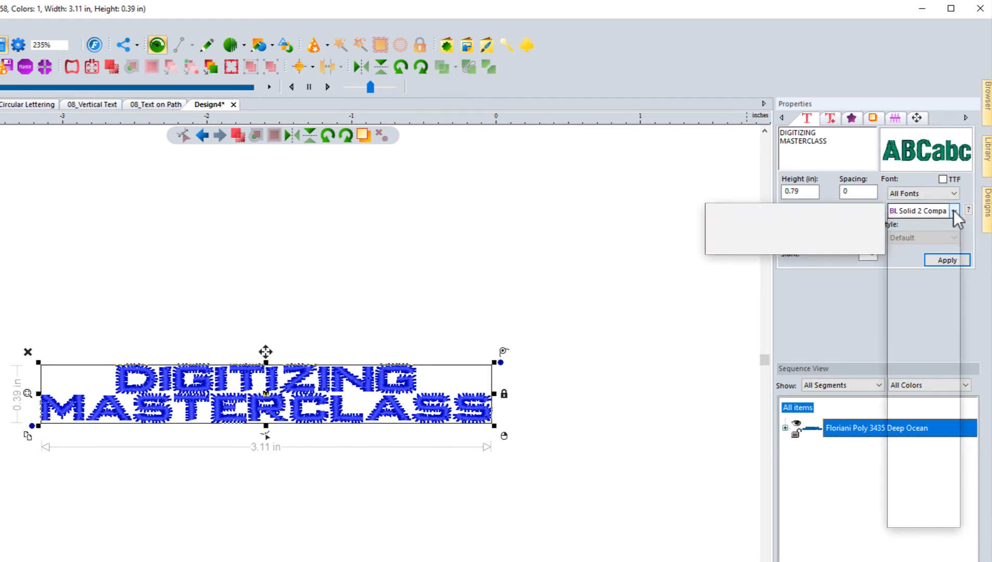
scroll(954, 466, up, 1)
drag(954, 466, 942, 363)
click(849, 324)
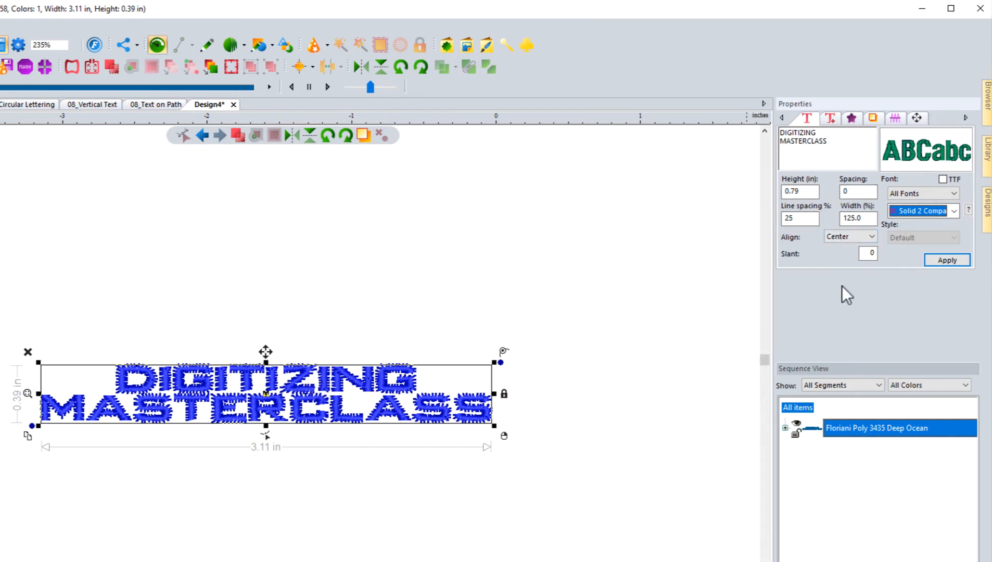
click(918, 212)
click(919, 262)
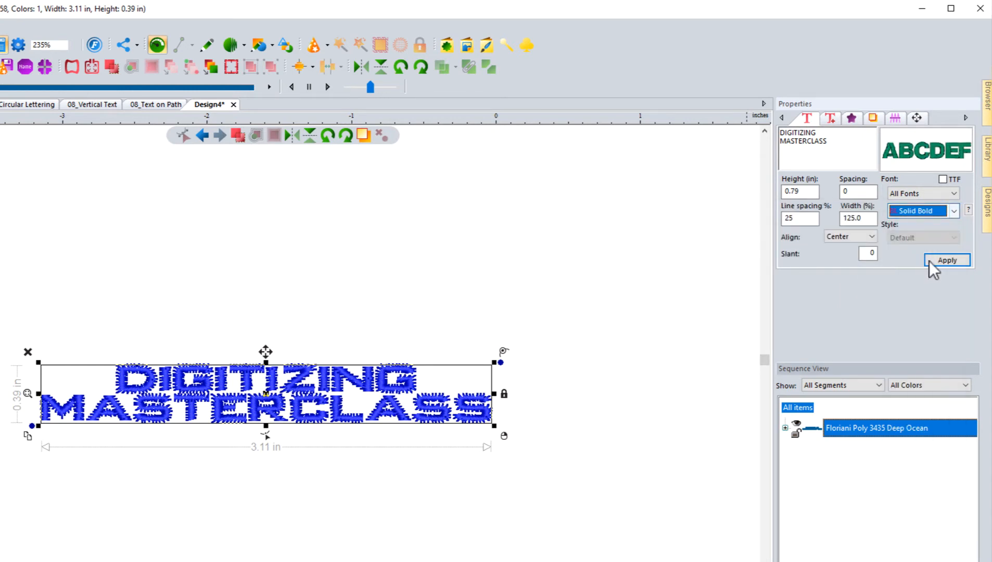
click(942, 259)
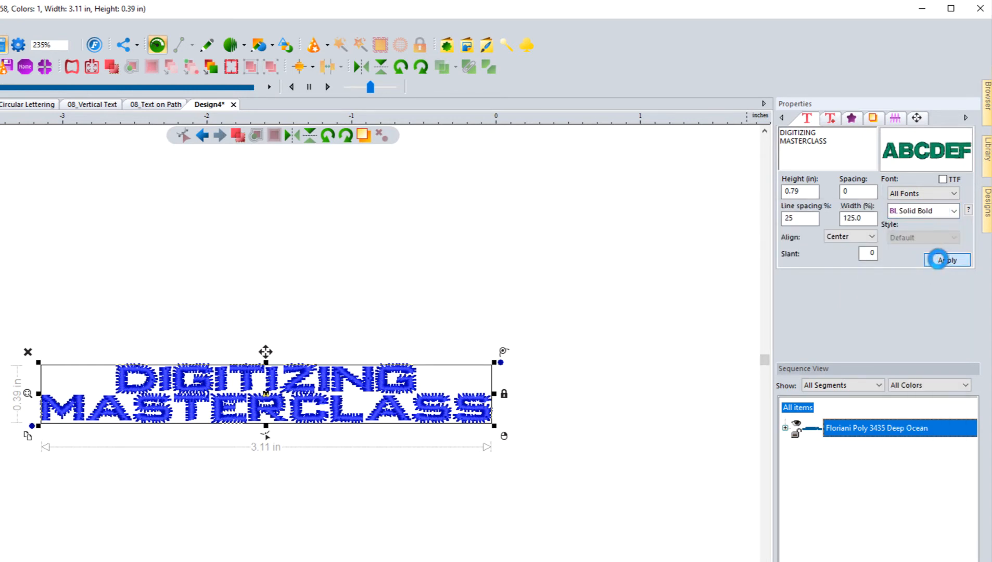